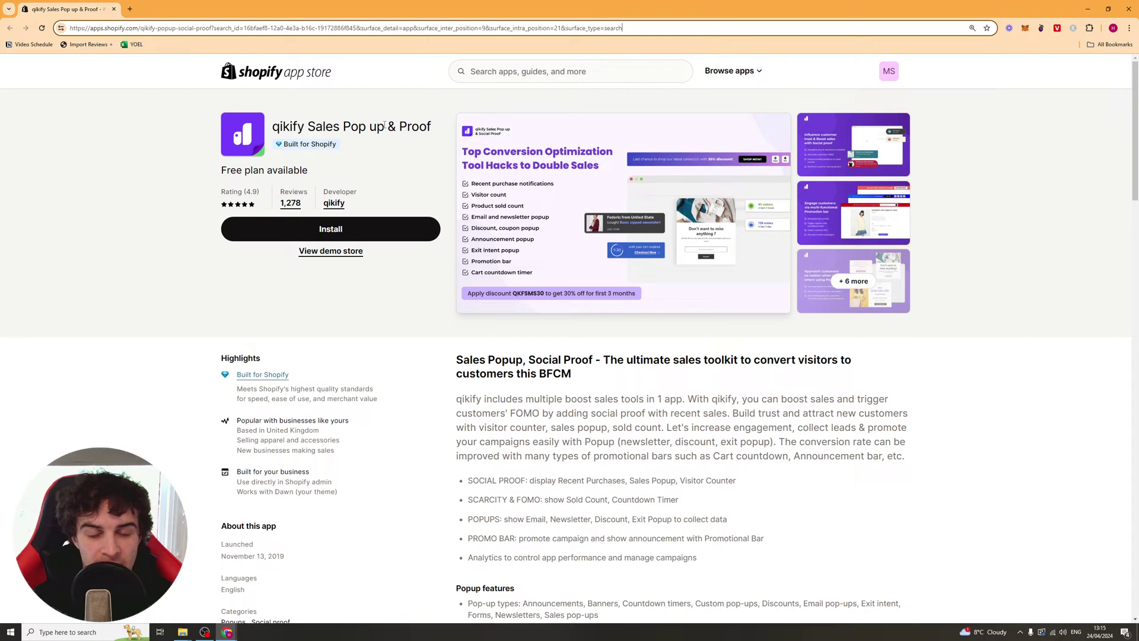
- Begin installing qikify Sales Pop up & Proof from its App Store listing
left_click(295, 232)
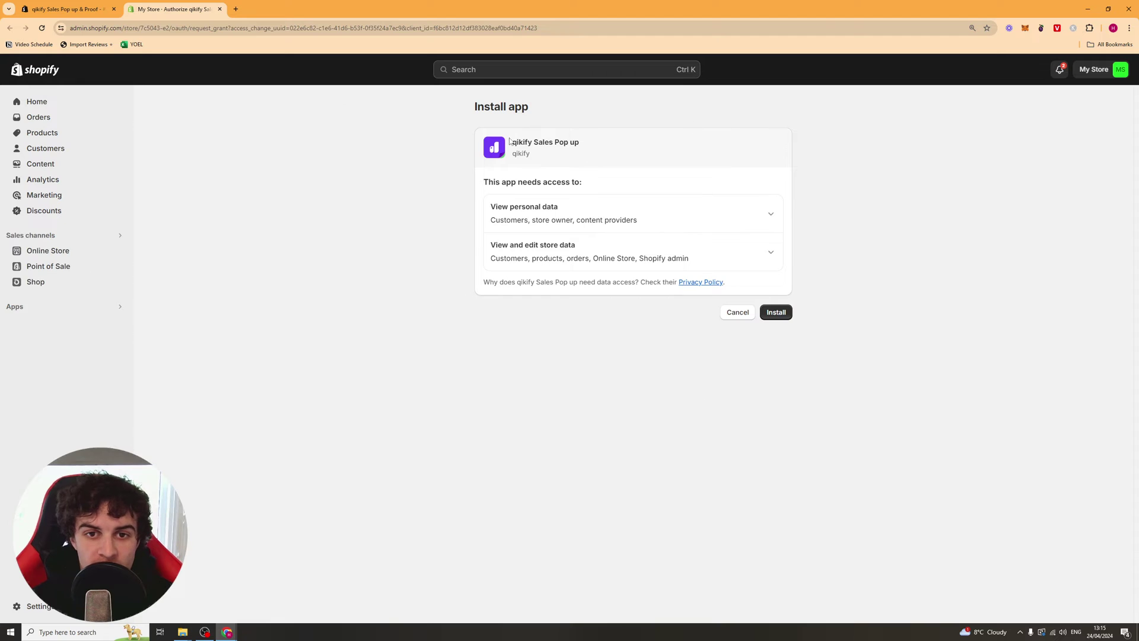
- Approve the requested data access to finish installing qikify Sales Pop up
left_click(768, 312)
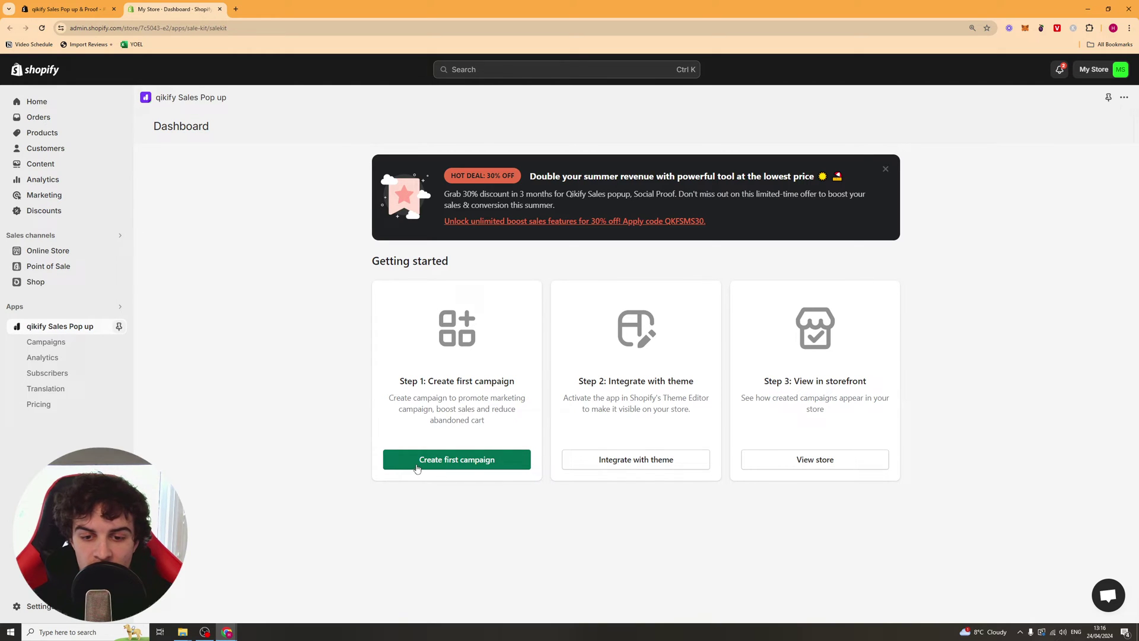
- Compare the Sales pop, Visitor Count and cart countdown campaign types, then create a Sales pop campaign
left_click(417, 467)
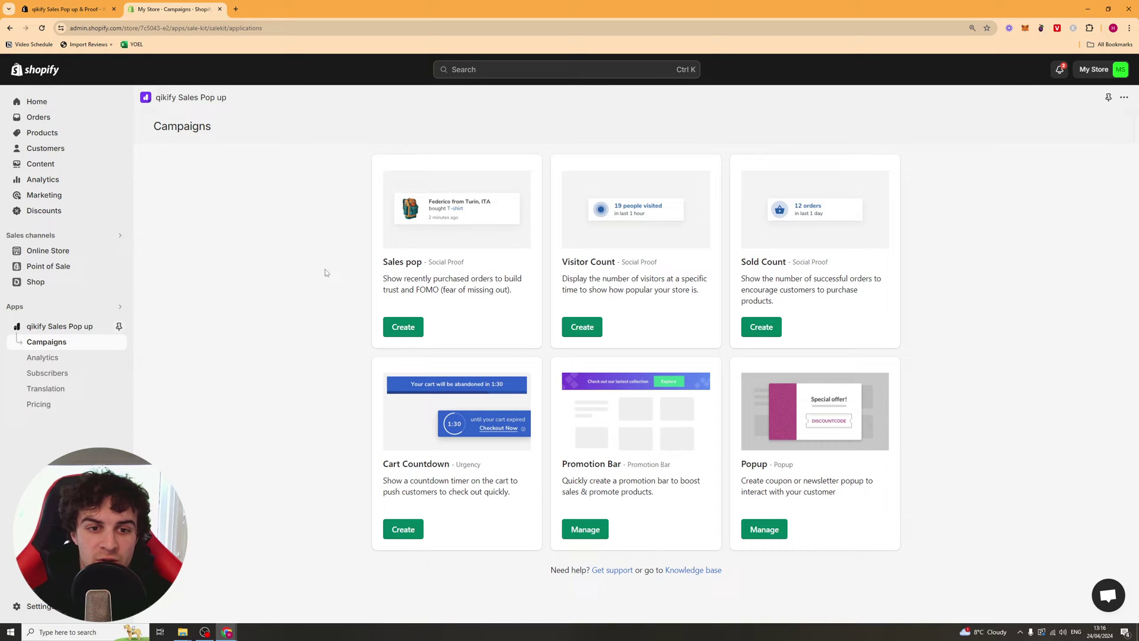
left_click_drag(382, 262, 466, 269)
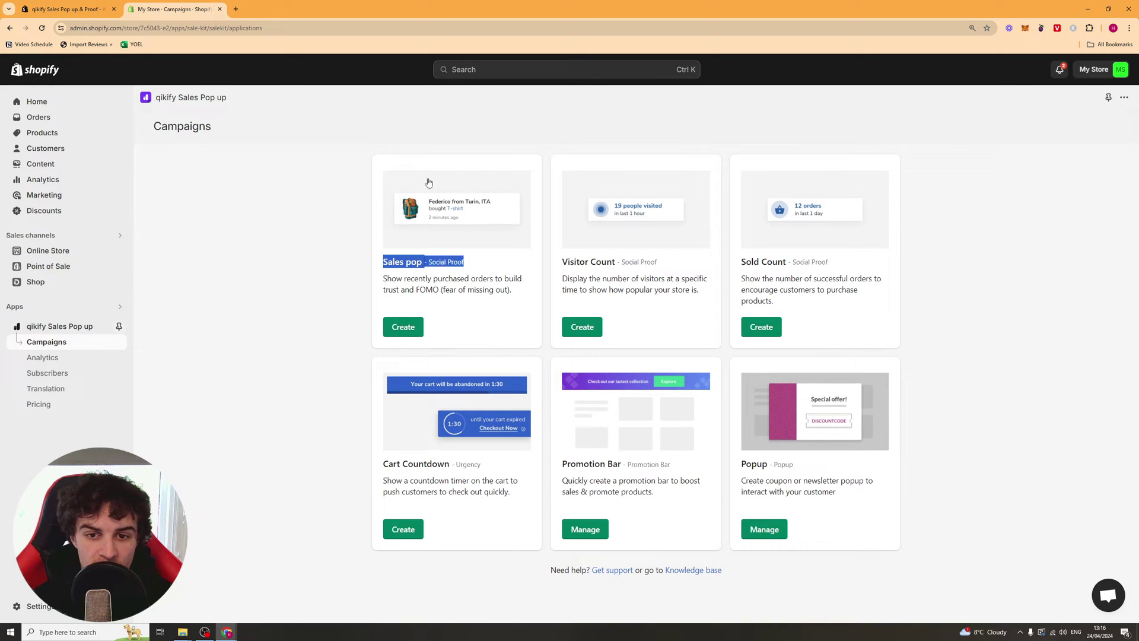
left_click(455, 222)
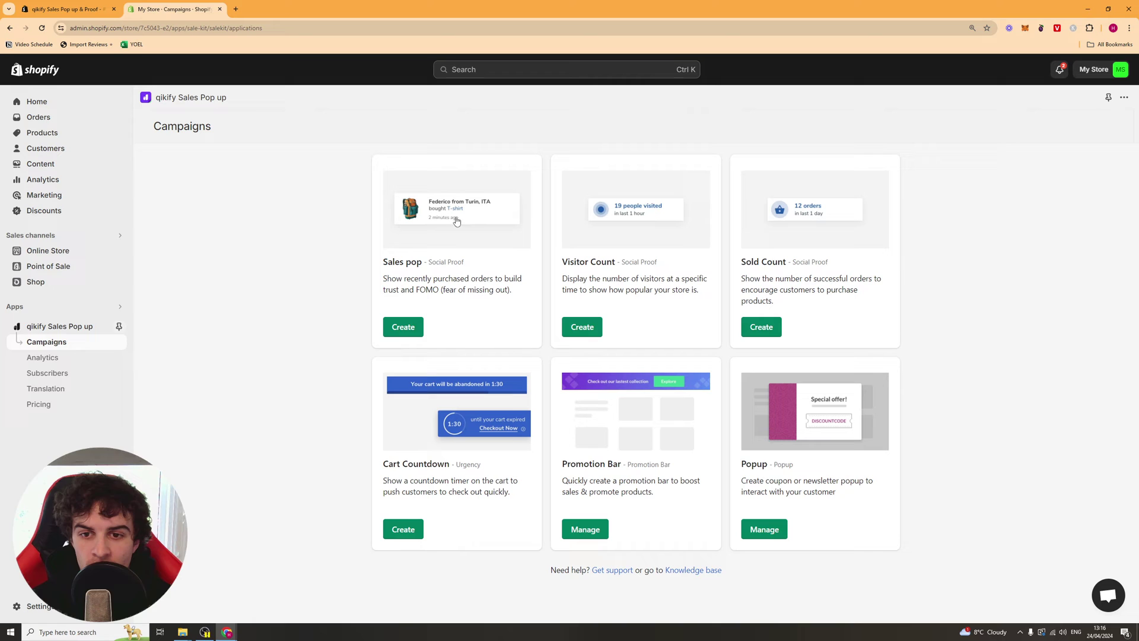
left_click_drag(564, 261, 645, 264)
left_click(596, 272)
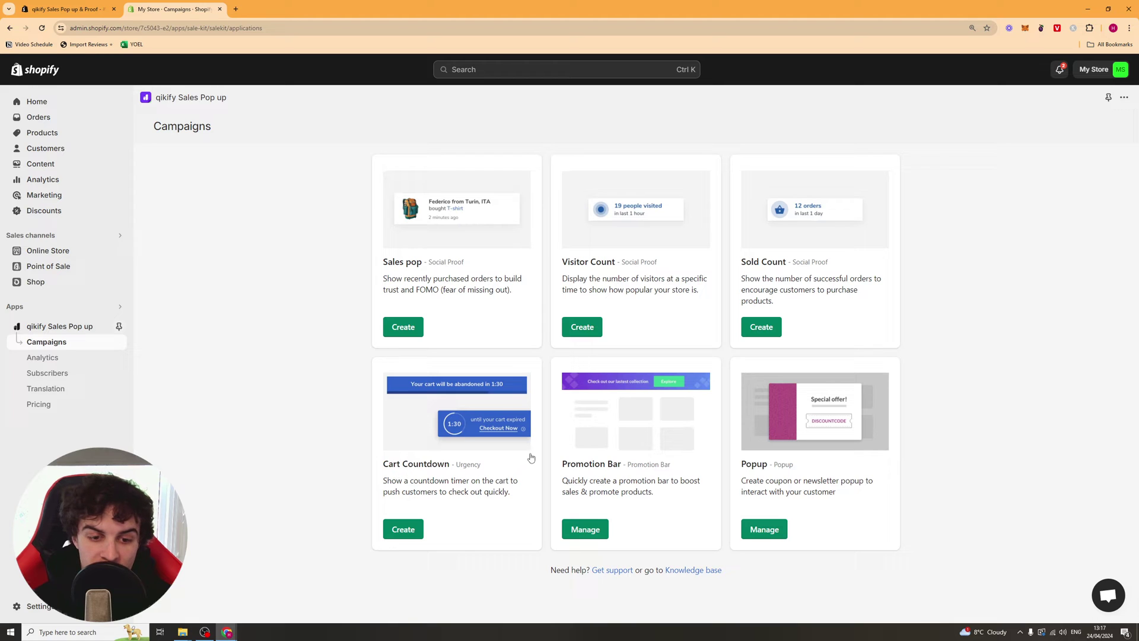
left_click_drag(409, 481, 496, 480)
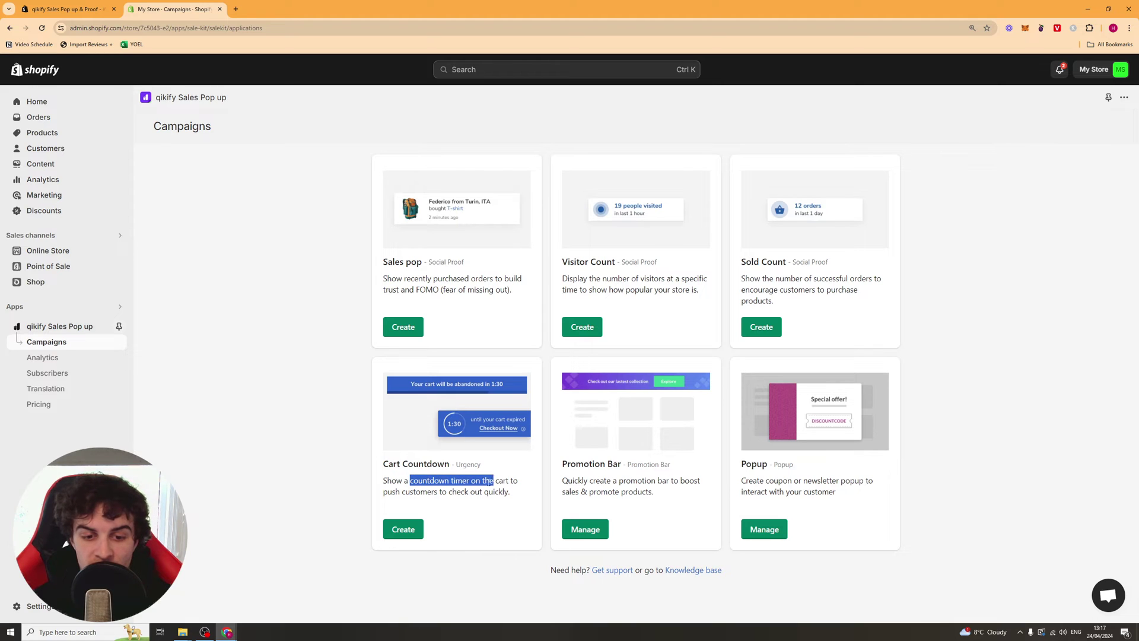
left_click(444, 504)
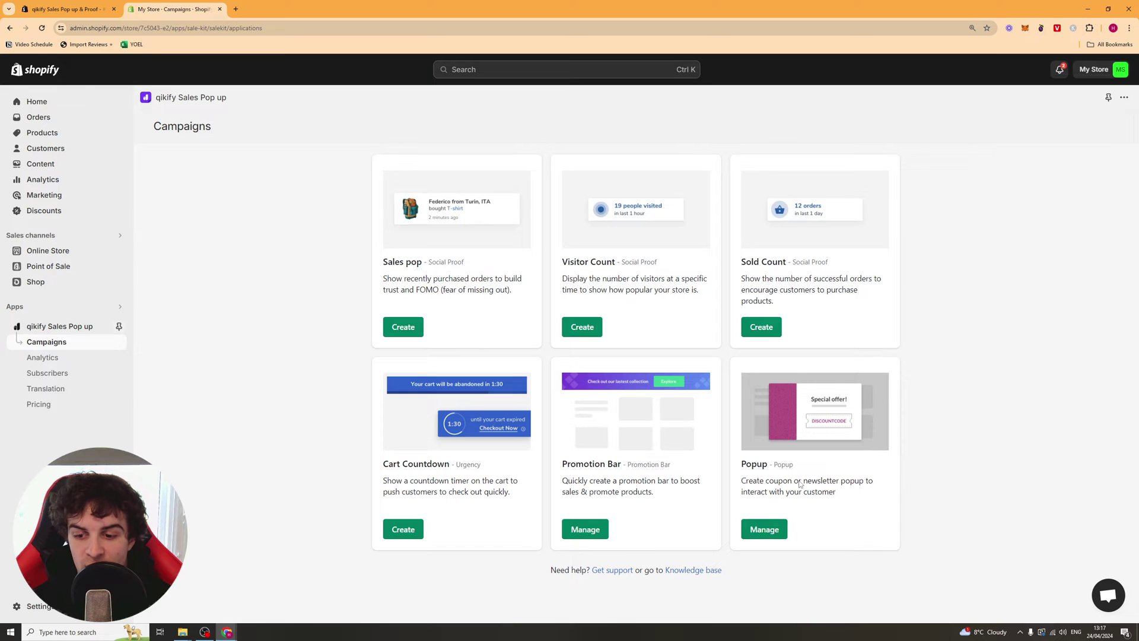
left_click(403, 326)
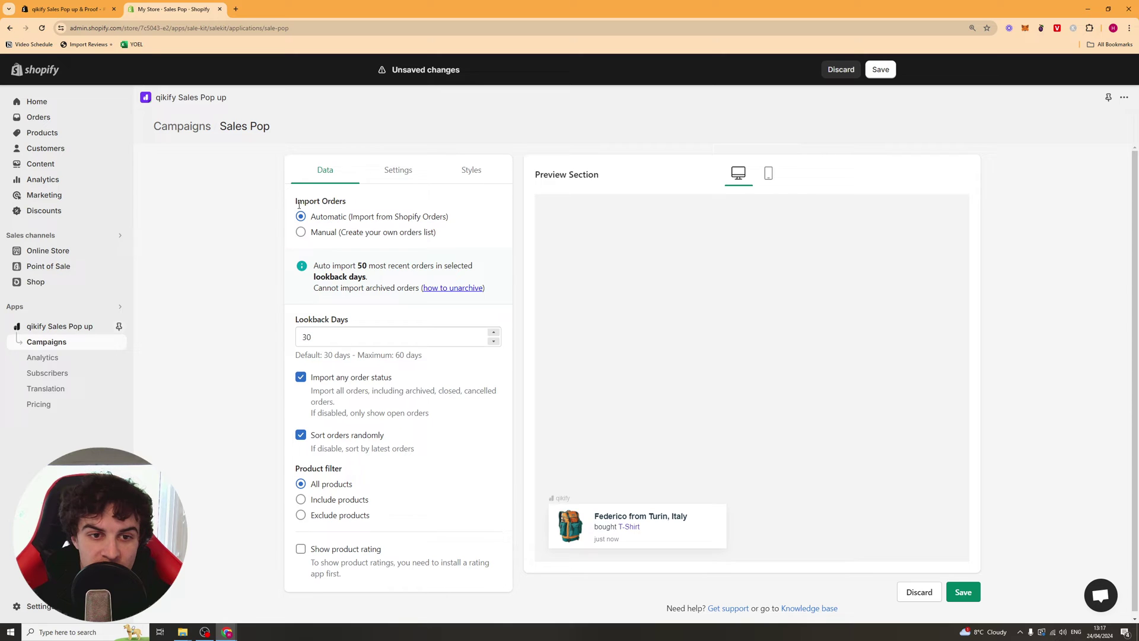
- Try Manual order import, then return to Automatic import of Shopify orders
left_click_drag(305, 201, 458, 219)
left_click(386, 216)
left_click(458, 221)
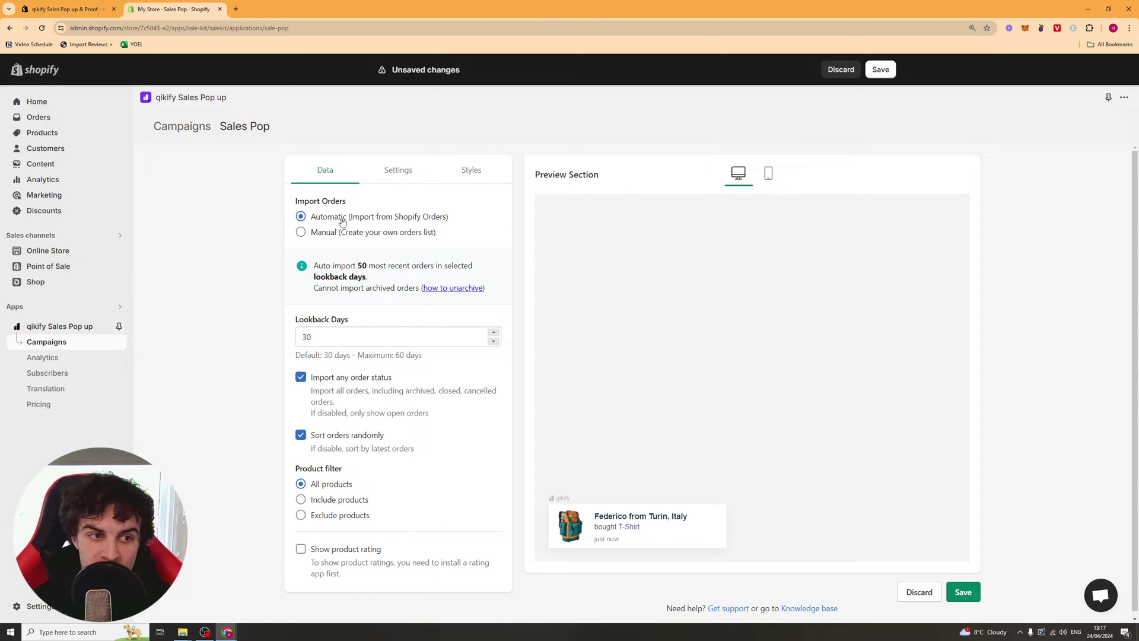
left_click(304, 235)
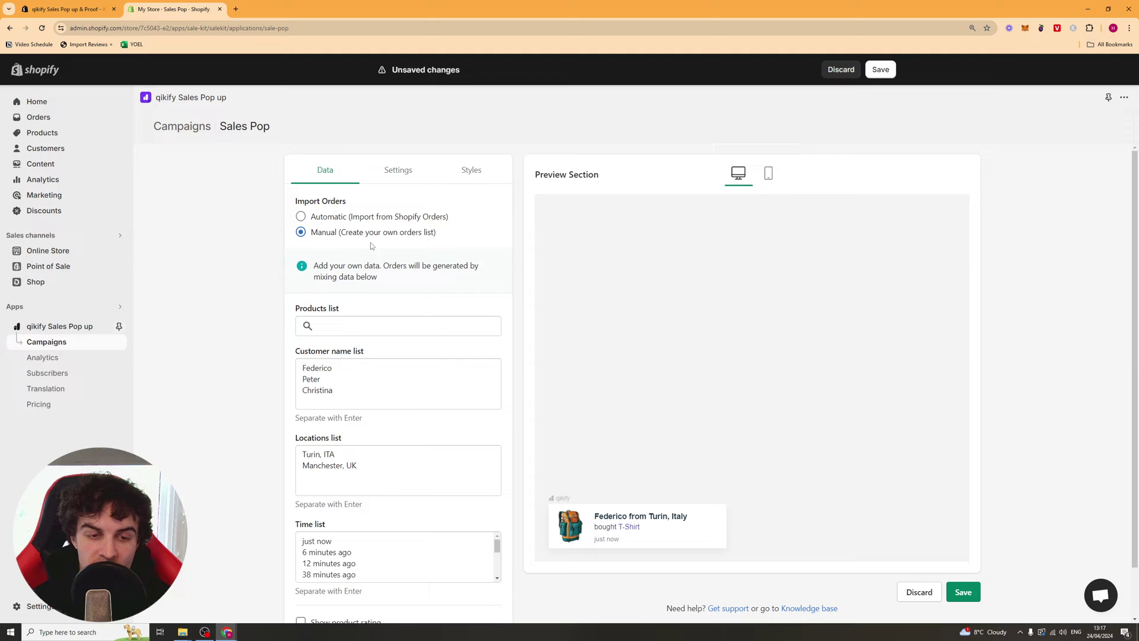
scroll(345, 356, "down", 1)
left_click(339, 358)
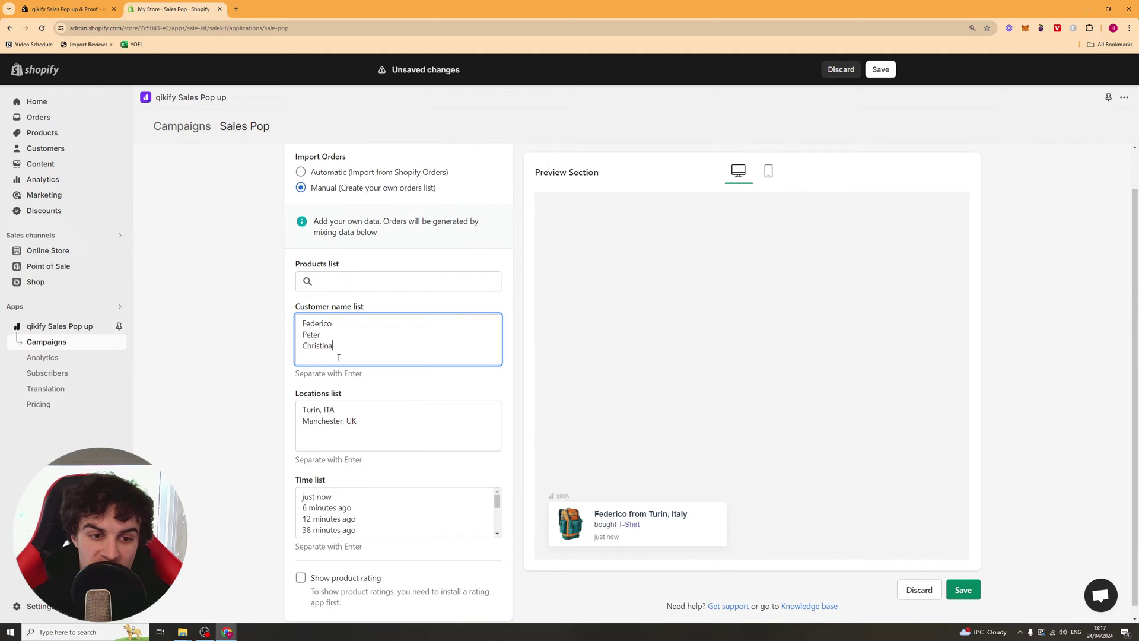
scroll(390, 297, "down", 1)
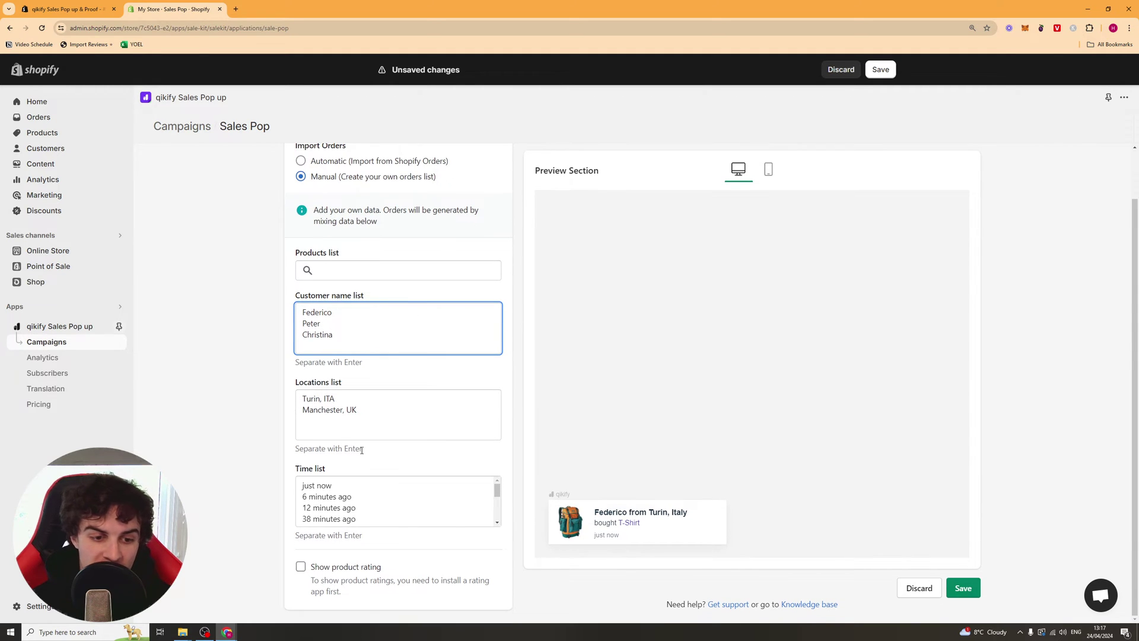
scroll(361, 449, "up", 1)
left_click(332, 217)
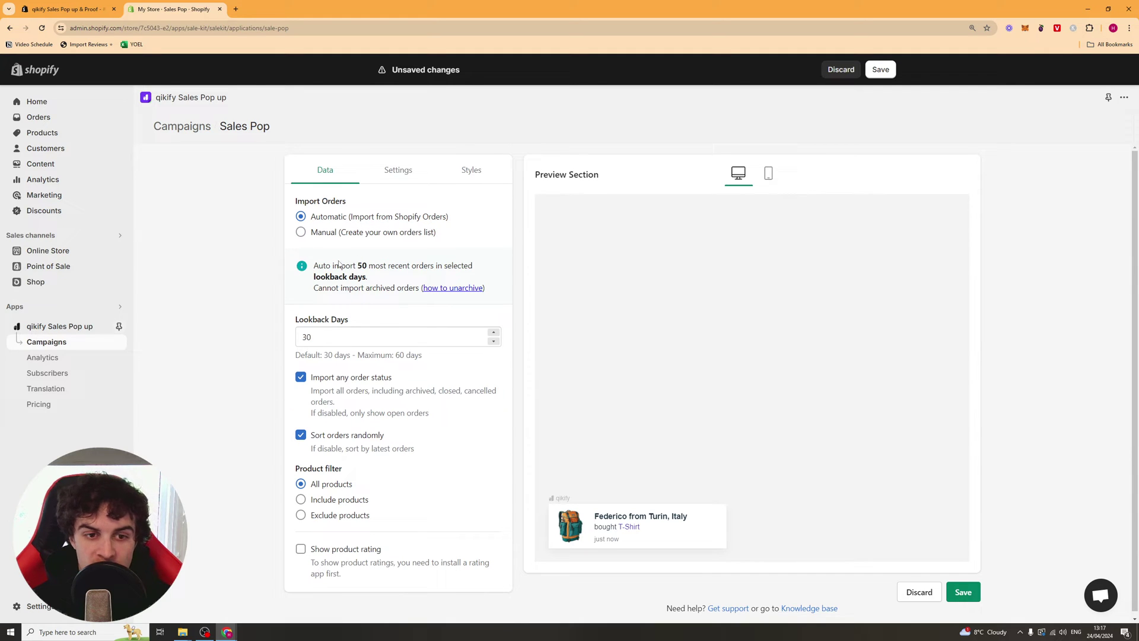
- Keep the 50-order limit and 30 lookback days, and turn off random order sorting
left_click_drag(314, 266, 365, 277)
left_click(359, 268)
double_click(362, 266)
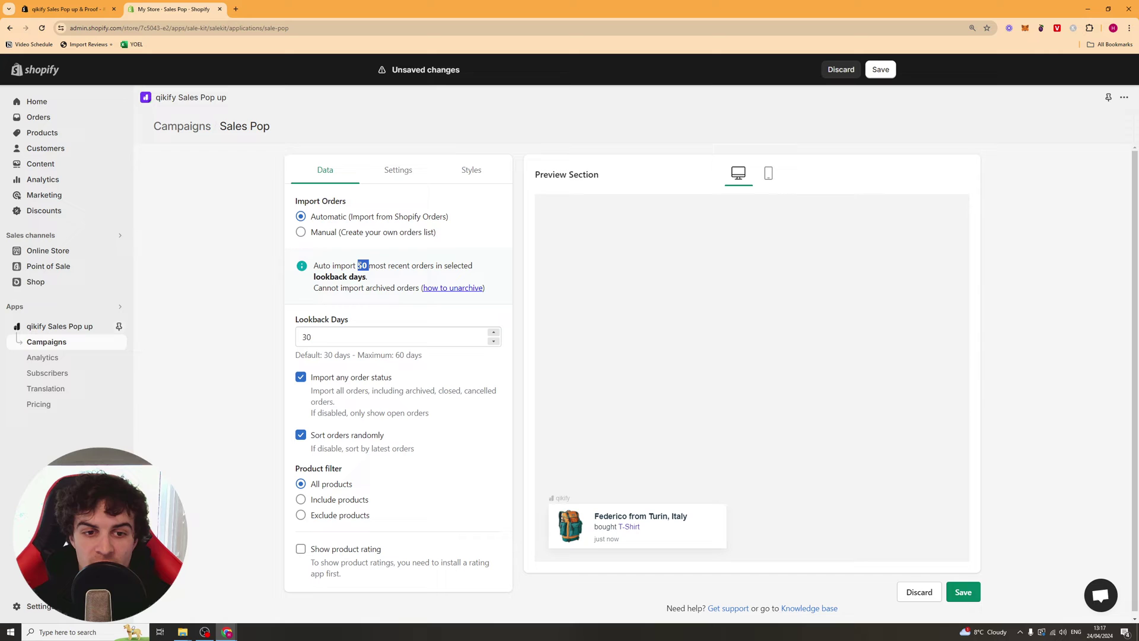
left_click(357, 270)
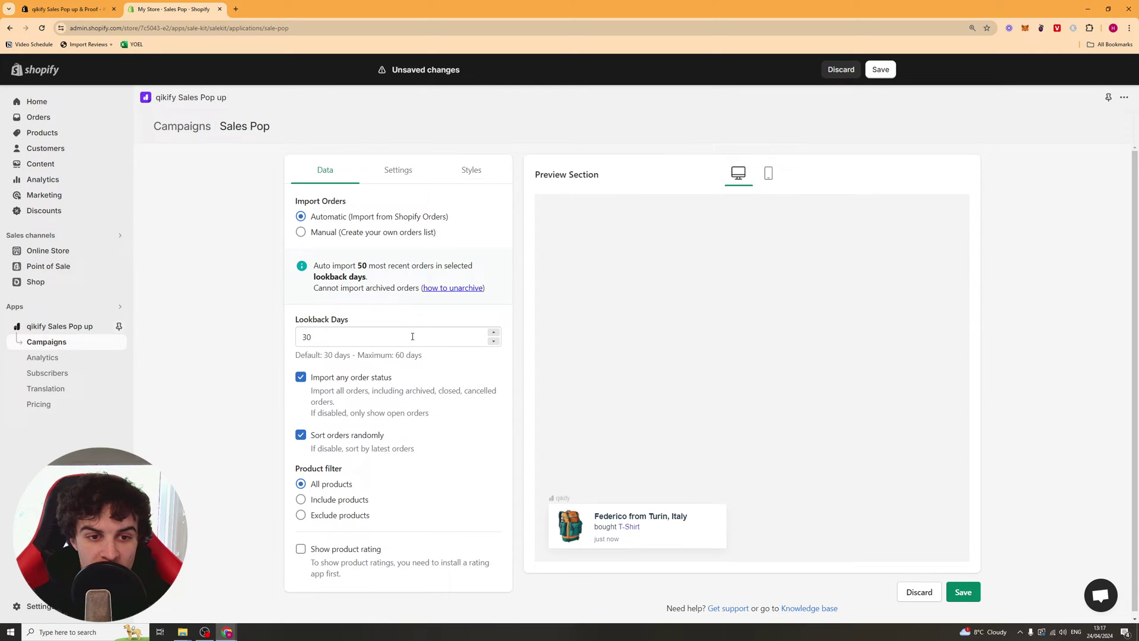
scroll(355, 341, "down", 1)
double_click(348, 331)
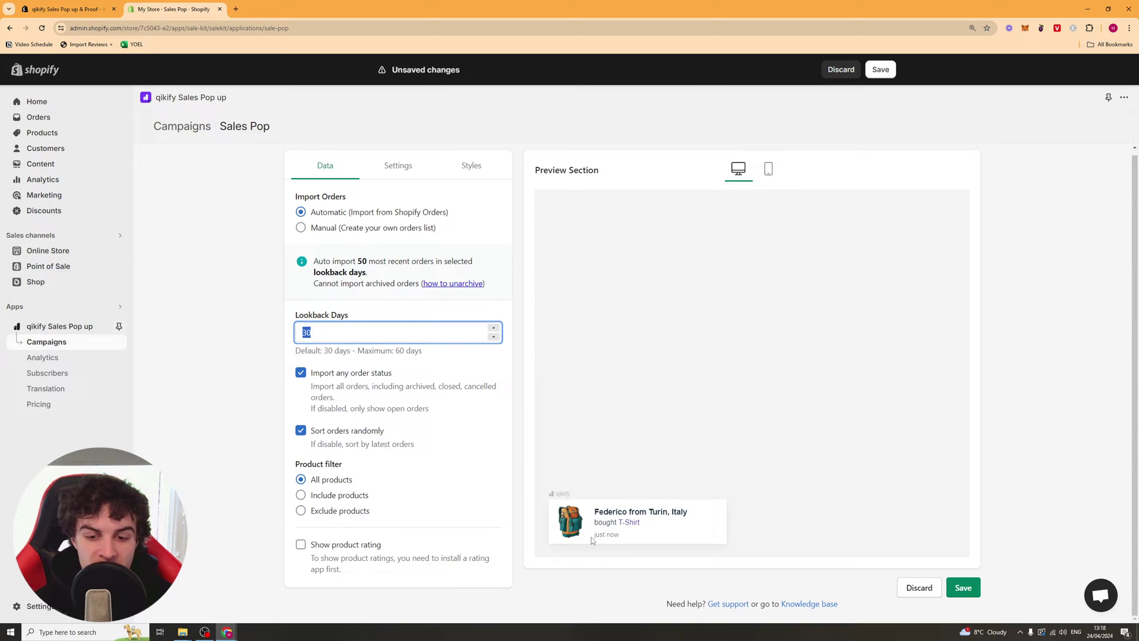
left_click_drag(591, 537, 621, 537)
left_click(612, 537)
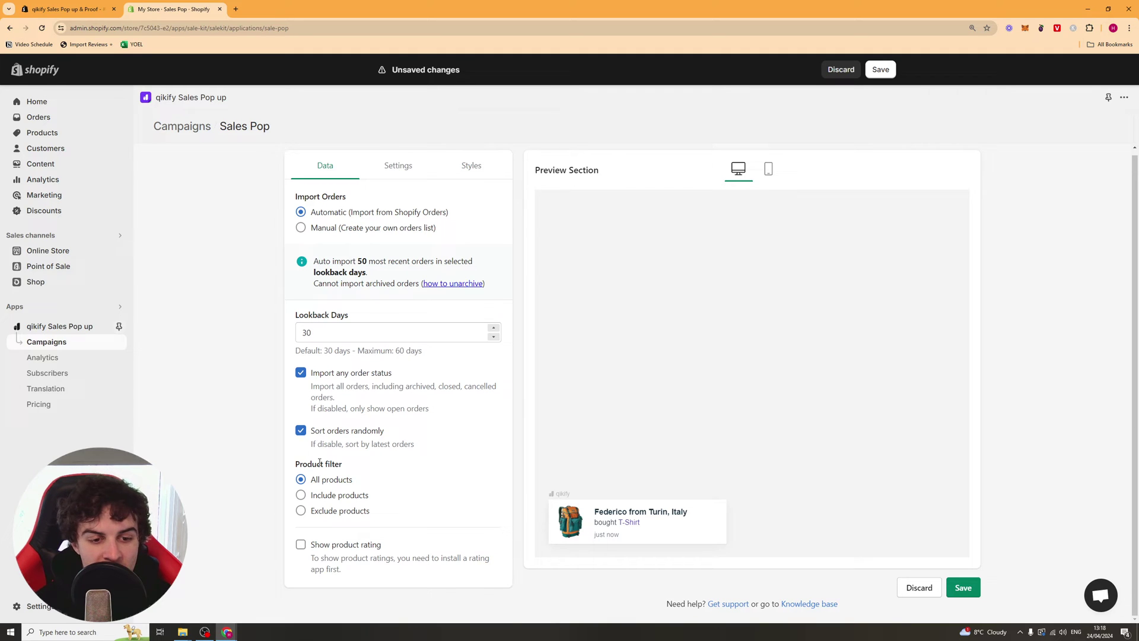
left_click(301, 430)
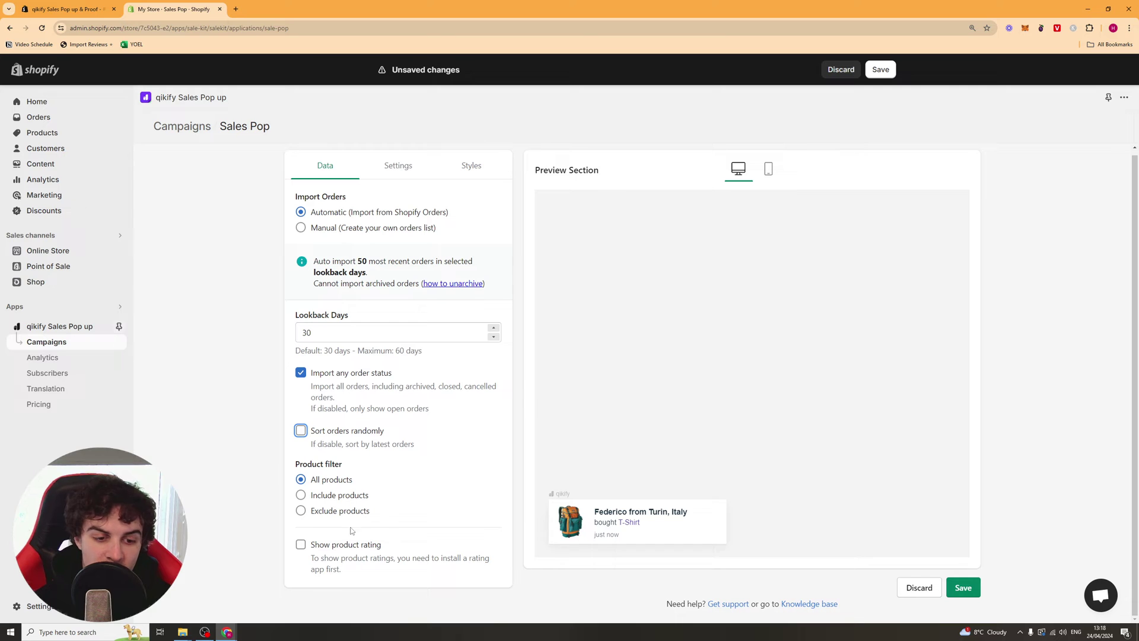
- Enable product ratings and browse the supported rating apps without choosing one
left_click(302, 546)
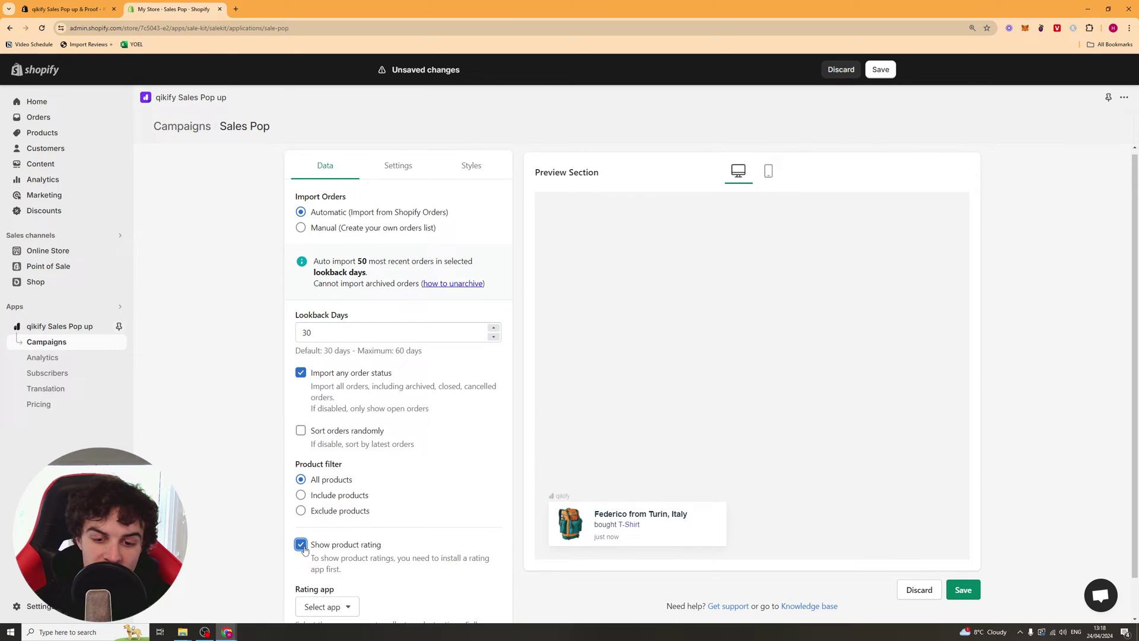
scroll(407, 568, "down", 1)
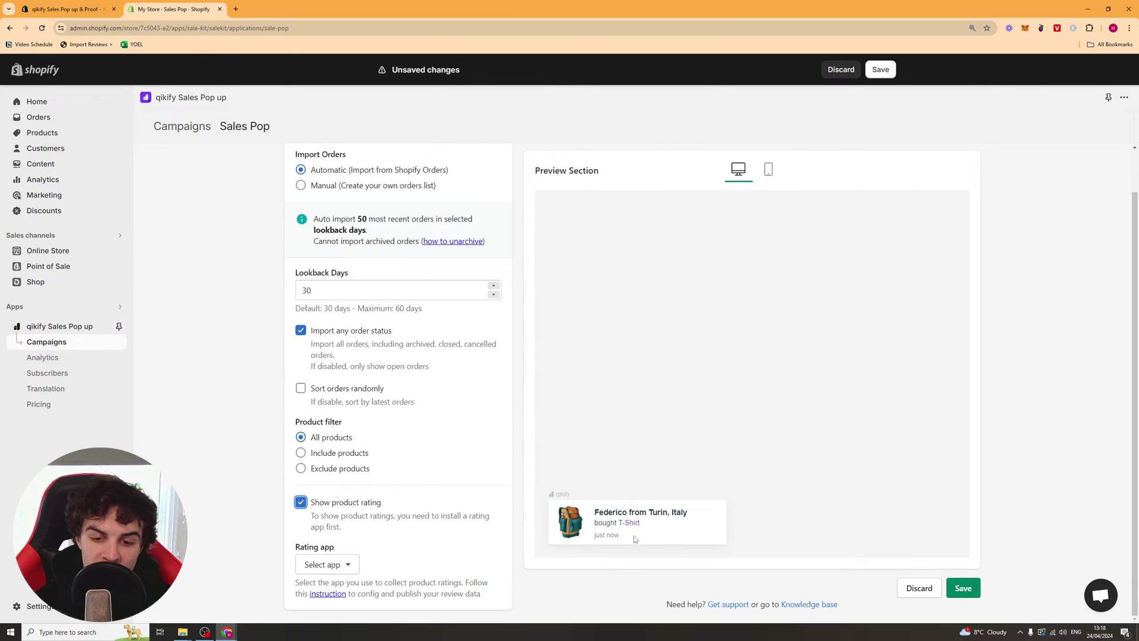
left_click(329, 564)
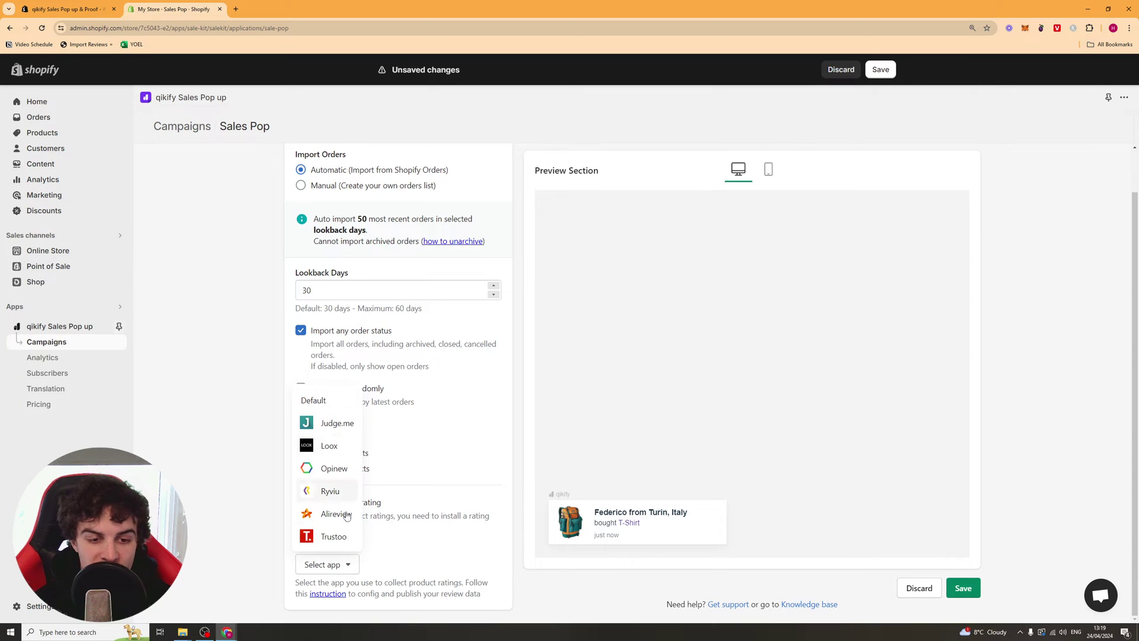
left_click(343, 569)
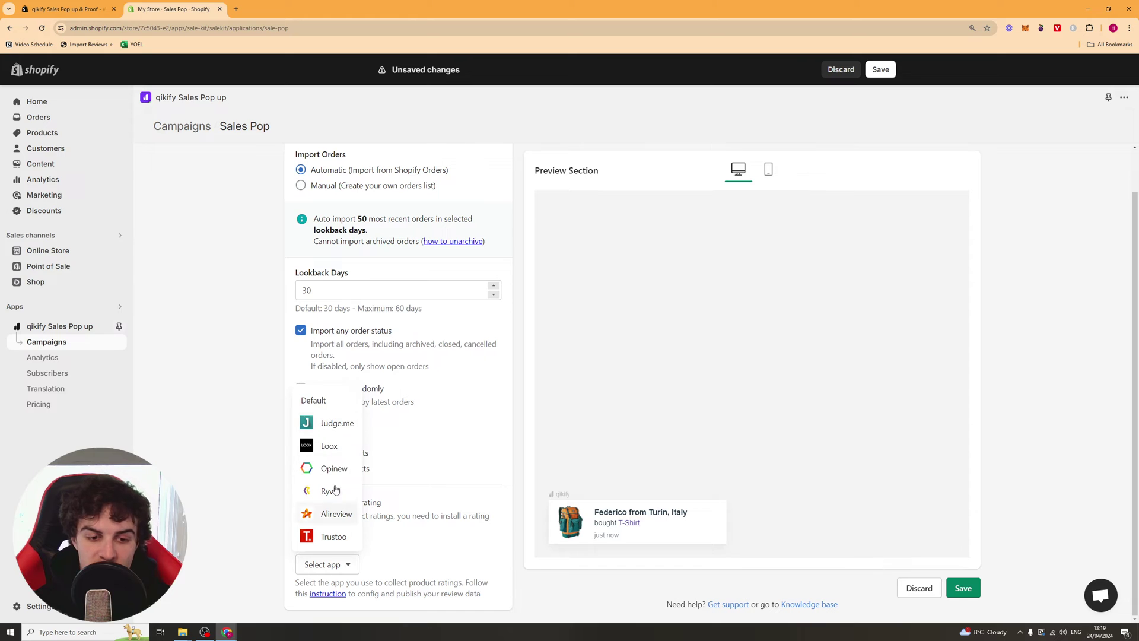
left_click(413, 540)
scroll(368, 356, "up", 1)
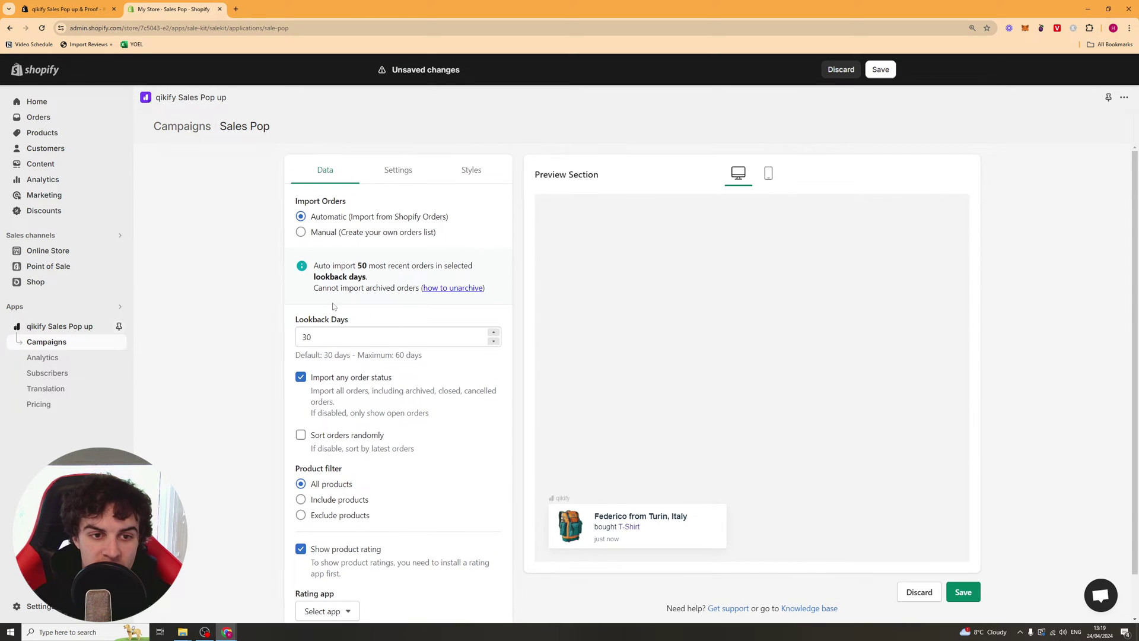
- Switch to Manual import and review the sample name, location, time and rating-app lists
left_click(316, 237)
scroll(388, 290, "down", 1)
scroll(388, 290, "down", 1)
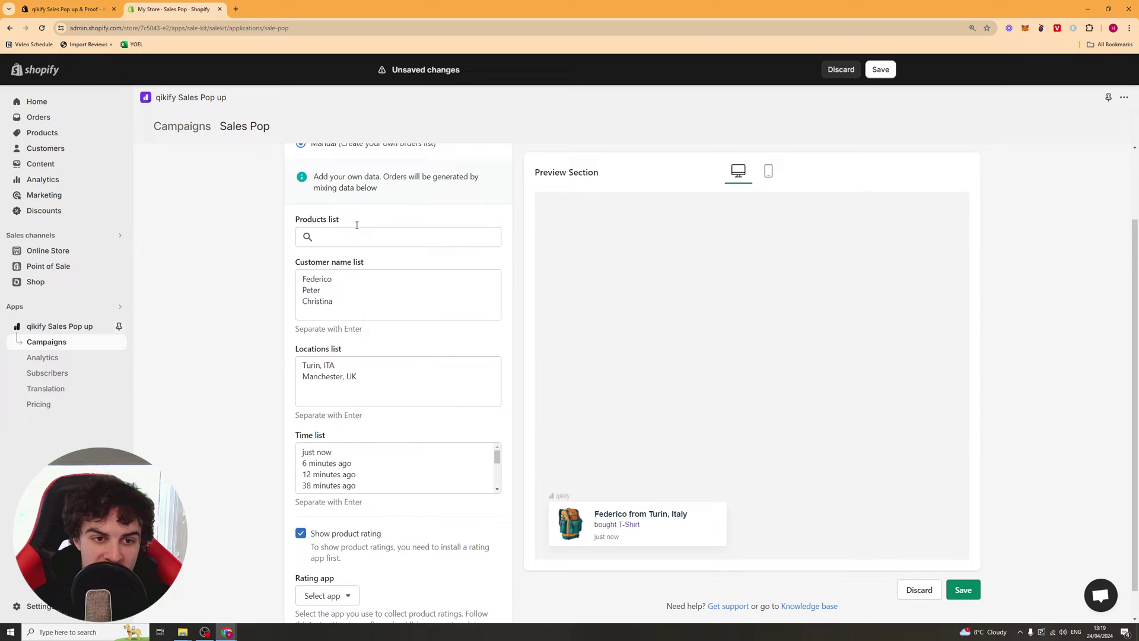
scroll(356, 266, "down", 1)
scroll(346, 322, "down", 1)
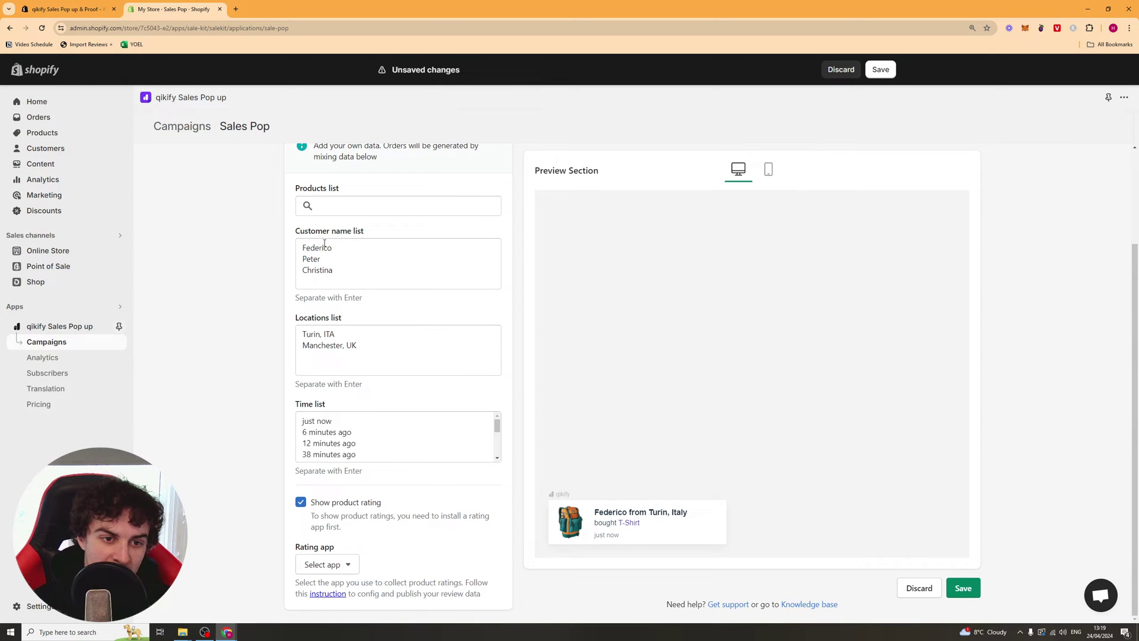
scroll(364, 423, "down", 3)
scroll(364, 423, "down", 2)
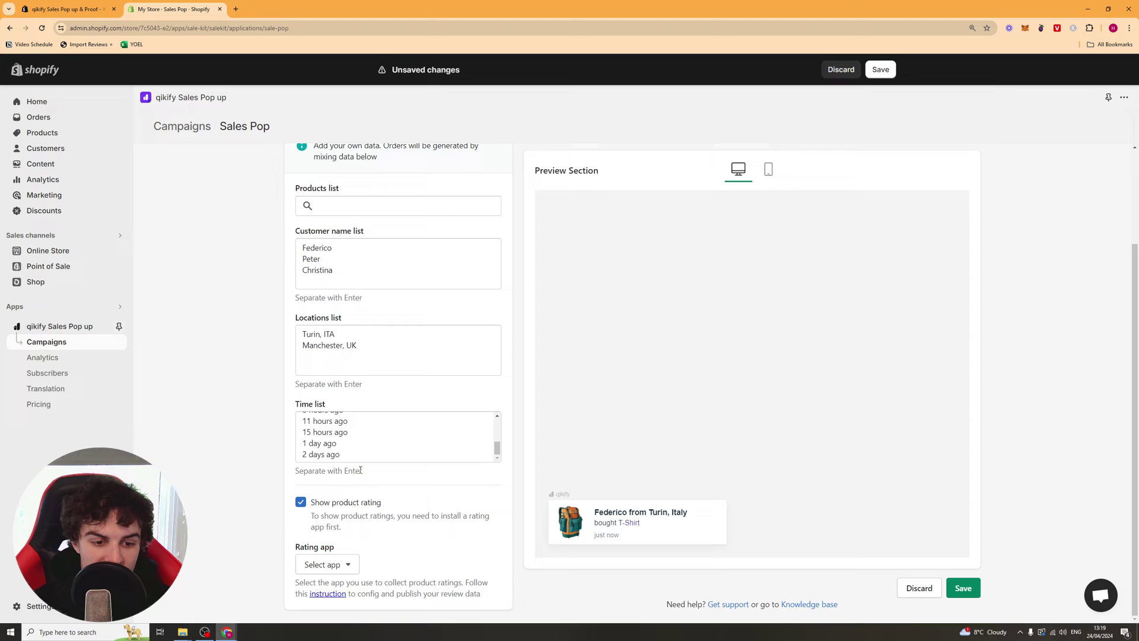
left_click(325, 561)
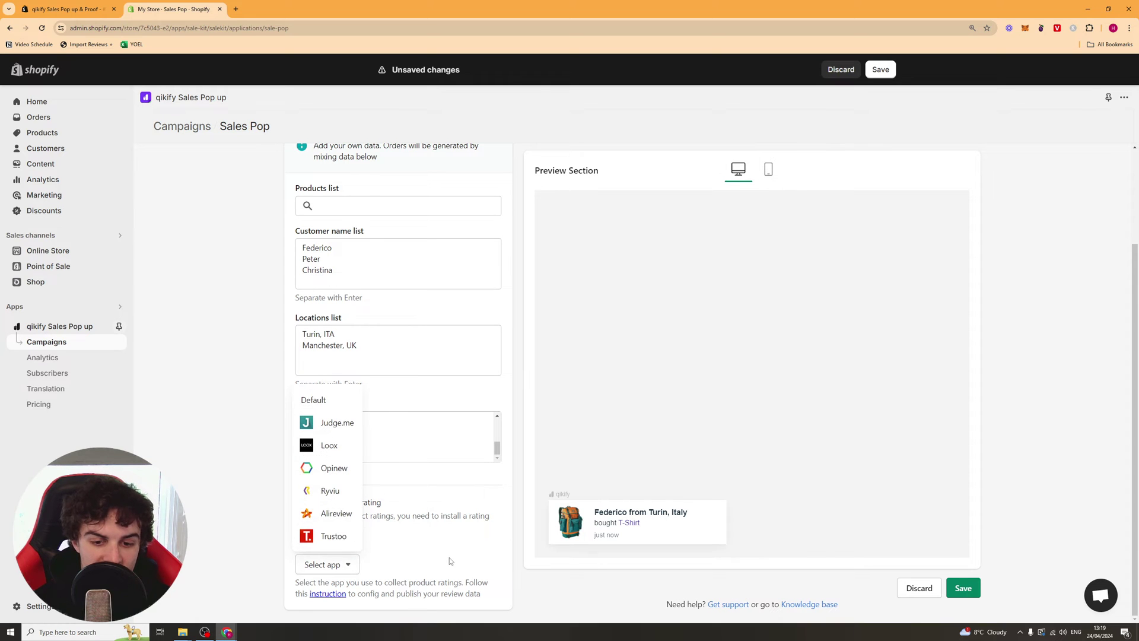
scroll(449, 561, "up", 2)
scroll(427, 356, "up", 2)
left_click(400, 178)
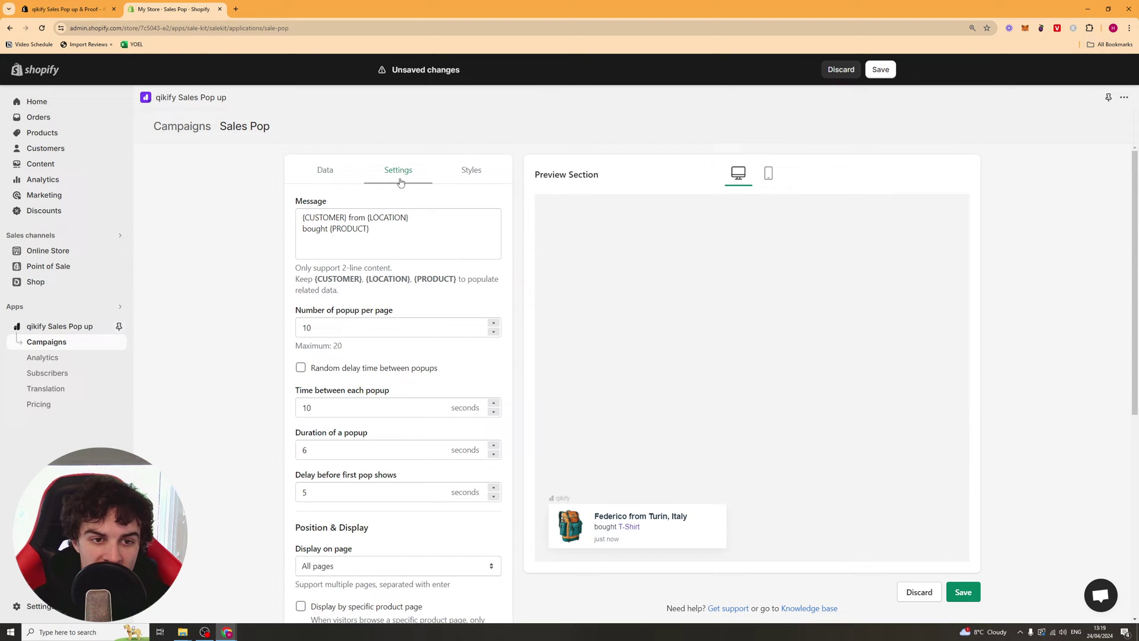
left_click_drag(302, 217, 426, 230)
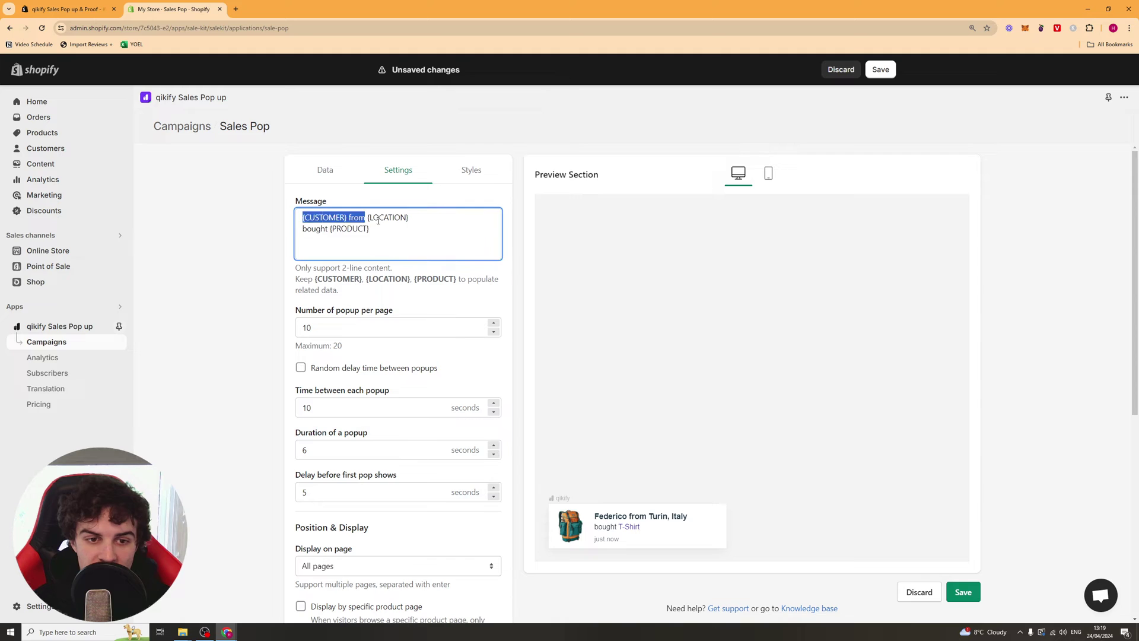
left_click(415, 230)
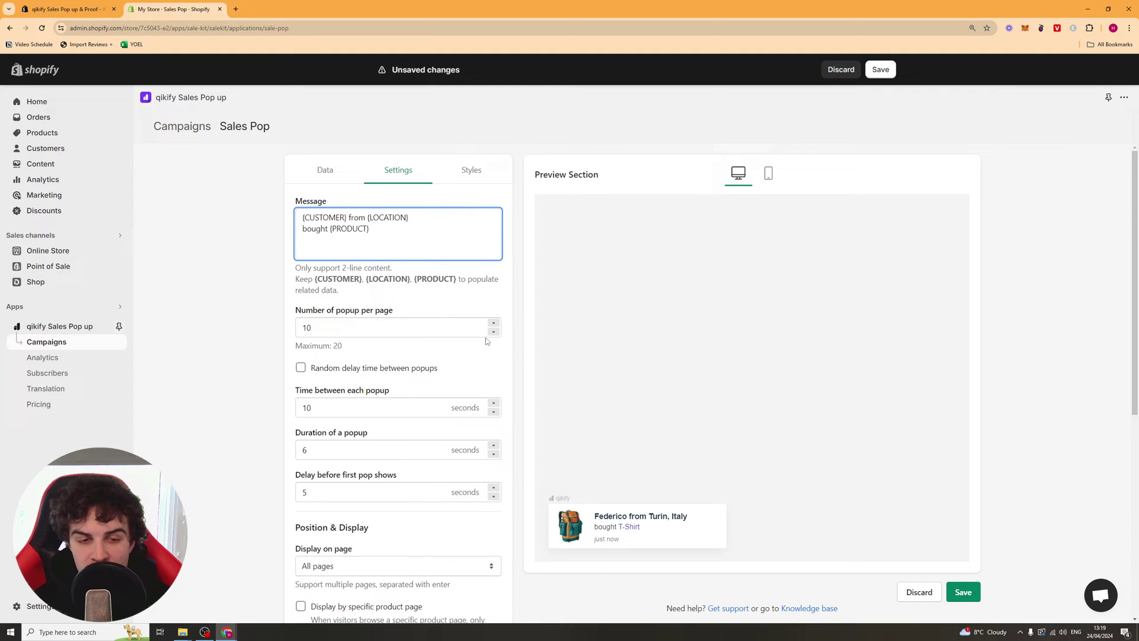
left_click_drag(301, 217, 346, 217)
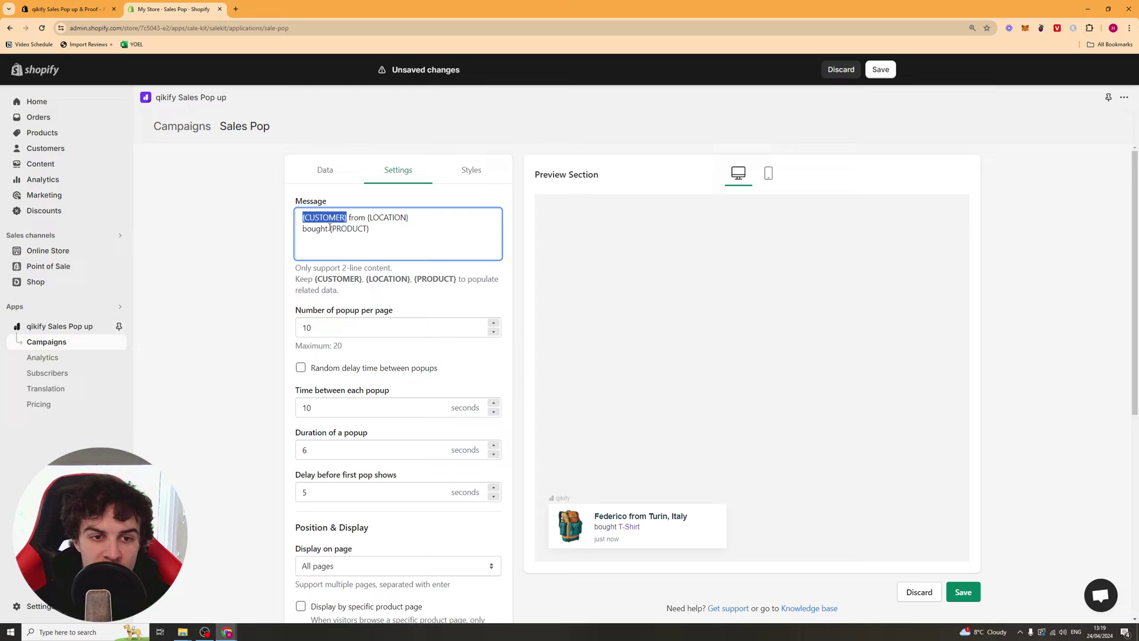
left_click_drag(330, 228, 395, 229)
left_click(396, 235)
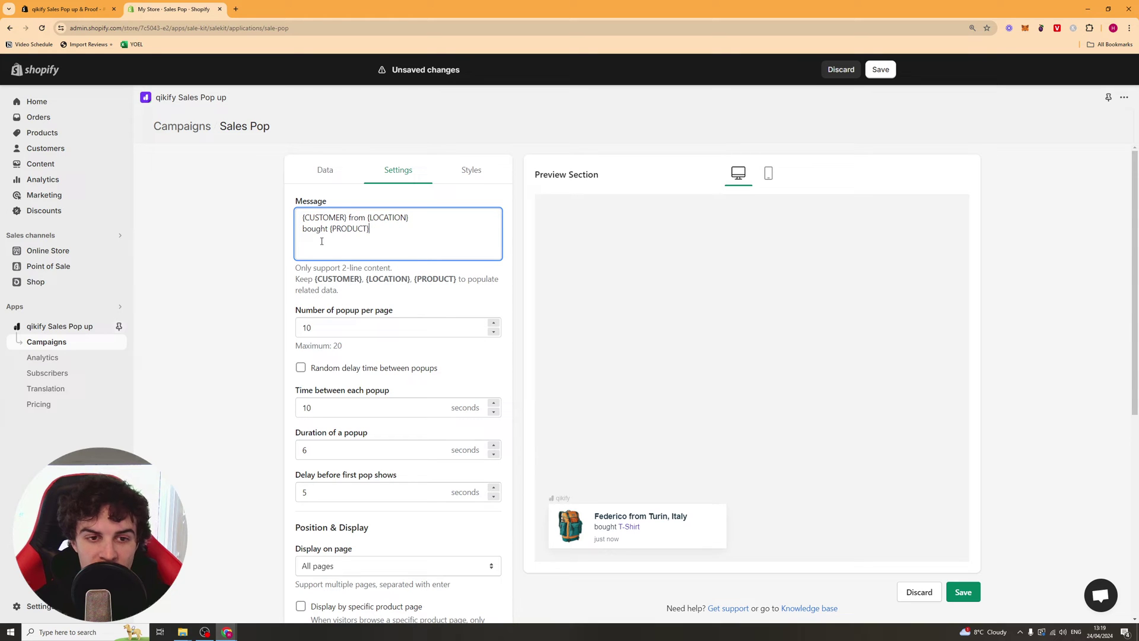
left_click_drag(414, 233, 289, 215)
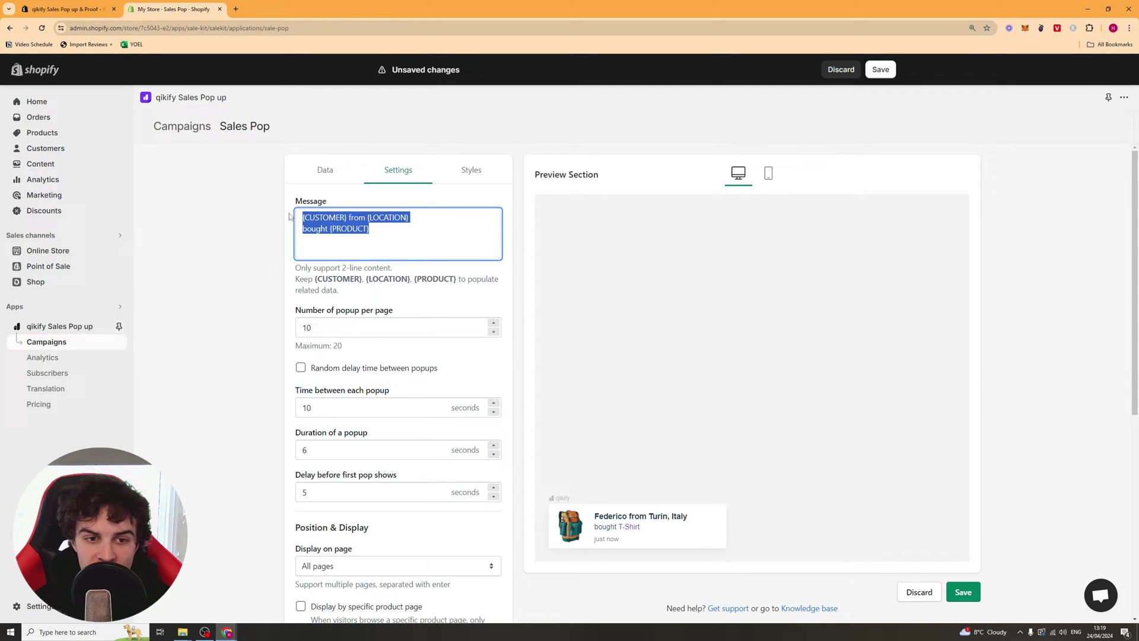
left_click(378, 218)
left_click_drag(387, 232, 285, 209)
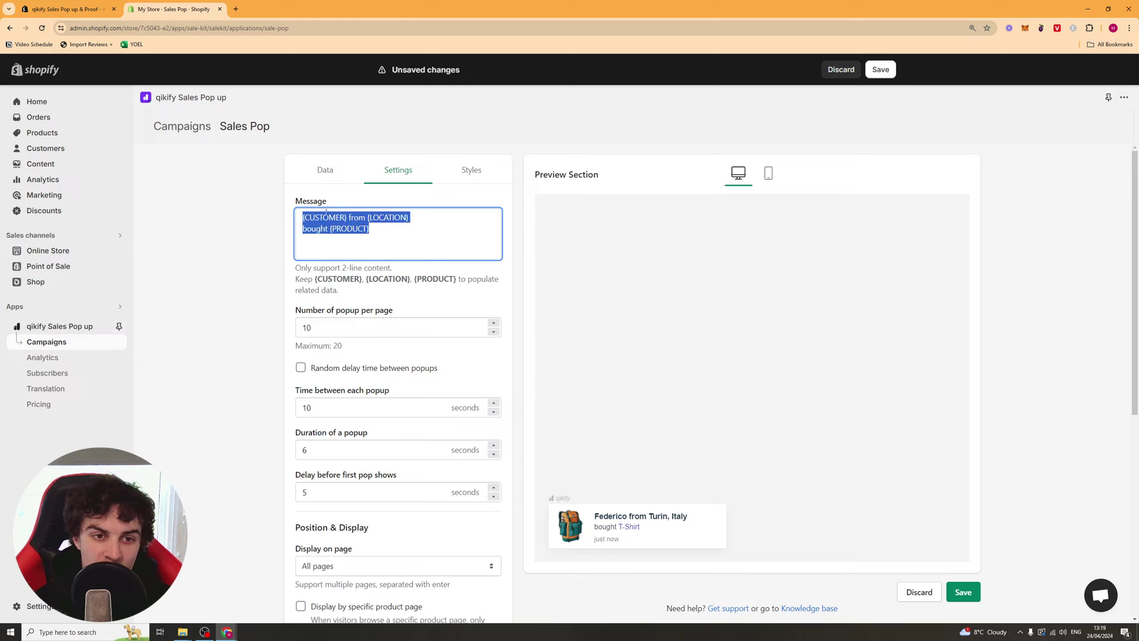
double_click(385, 217)
left_click_drag(386, 218, 279, 210)
left_click(361, 219)
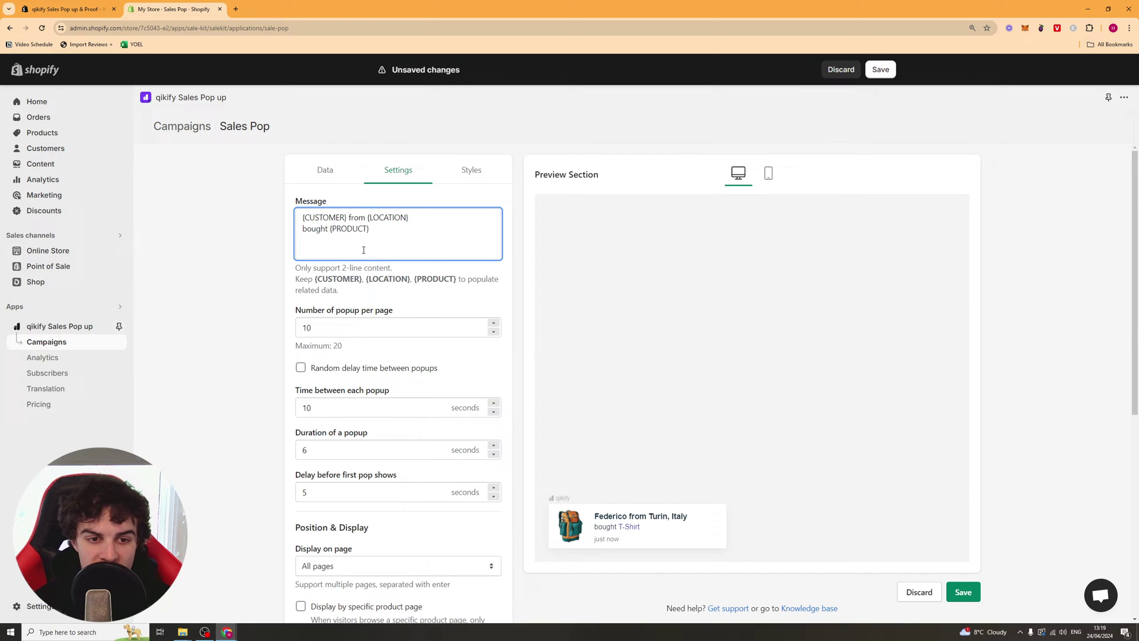
scroll(363, 249, "down", 2)
triple_click(383, 221)
left_click(382, 221)
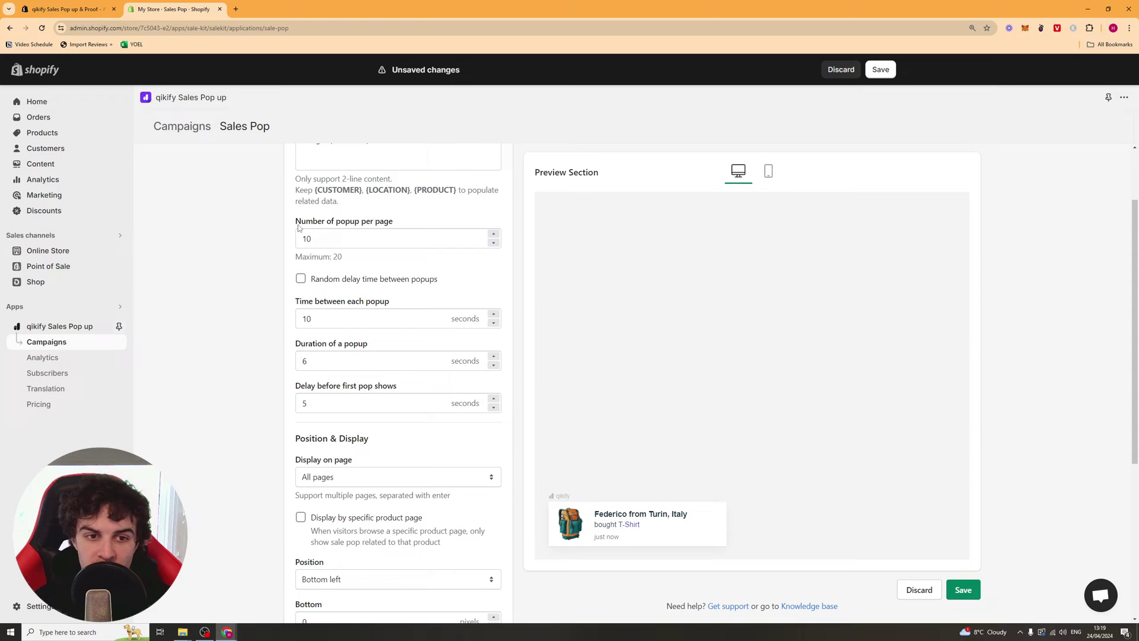
left_click_drag(301, 236, 202, 239)
left_click(311, 238)
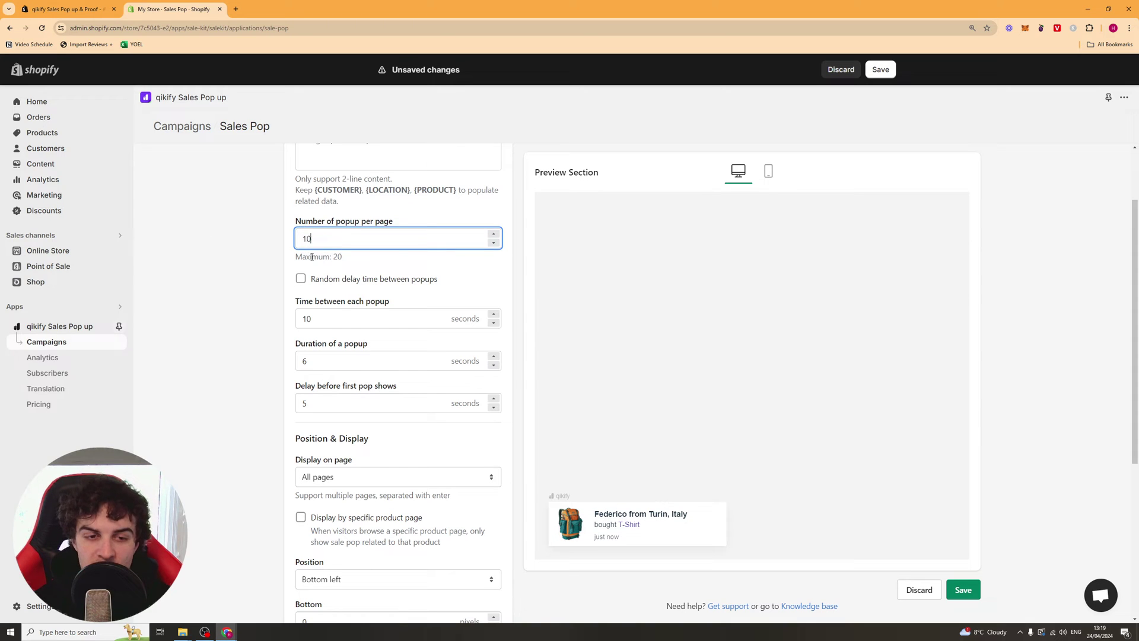
scroll(351, 234, "down", 2)
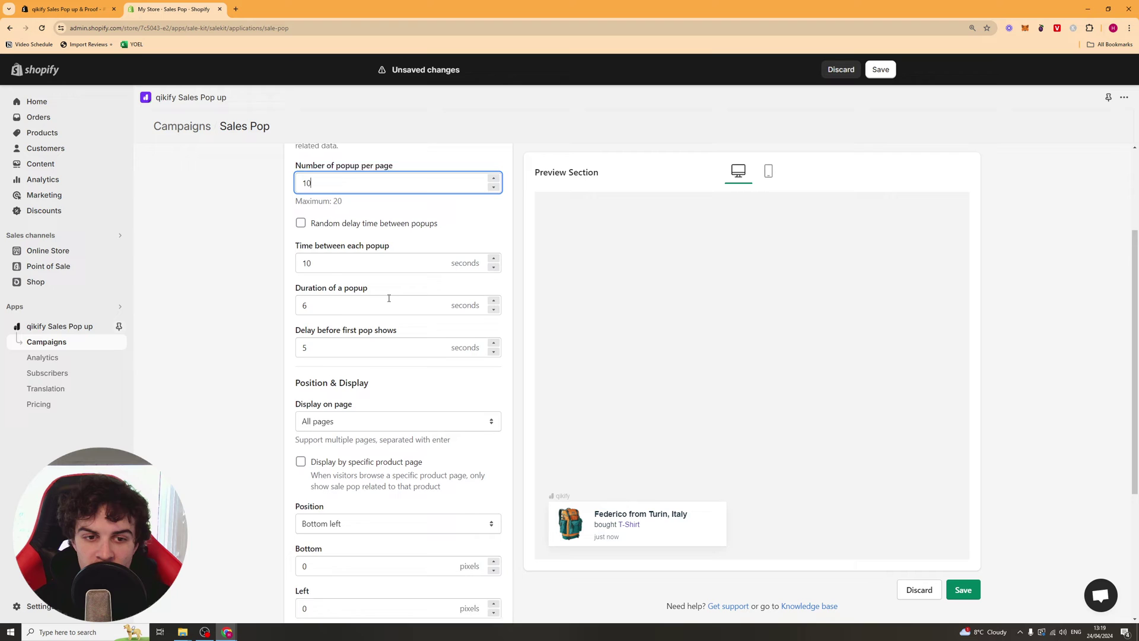
left_click(300, 185)
scroll(341, 423, "up", 1)
scroll(341, 422, "up", 2)
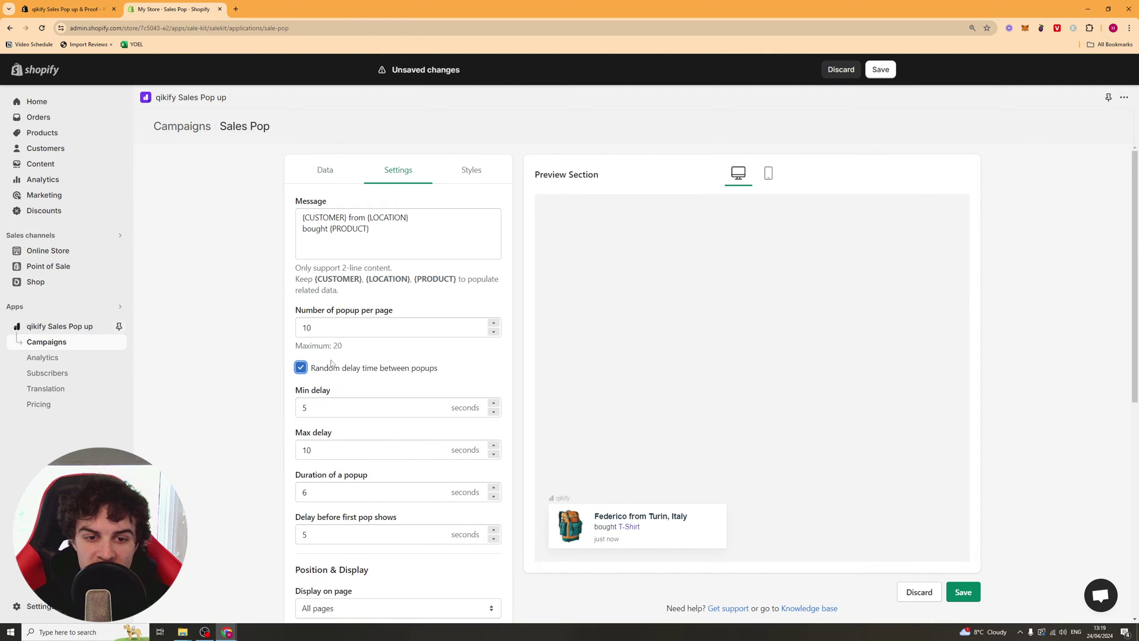
scroll(304, 368, "down", 2)
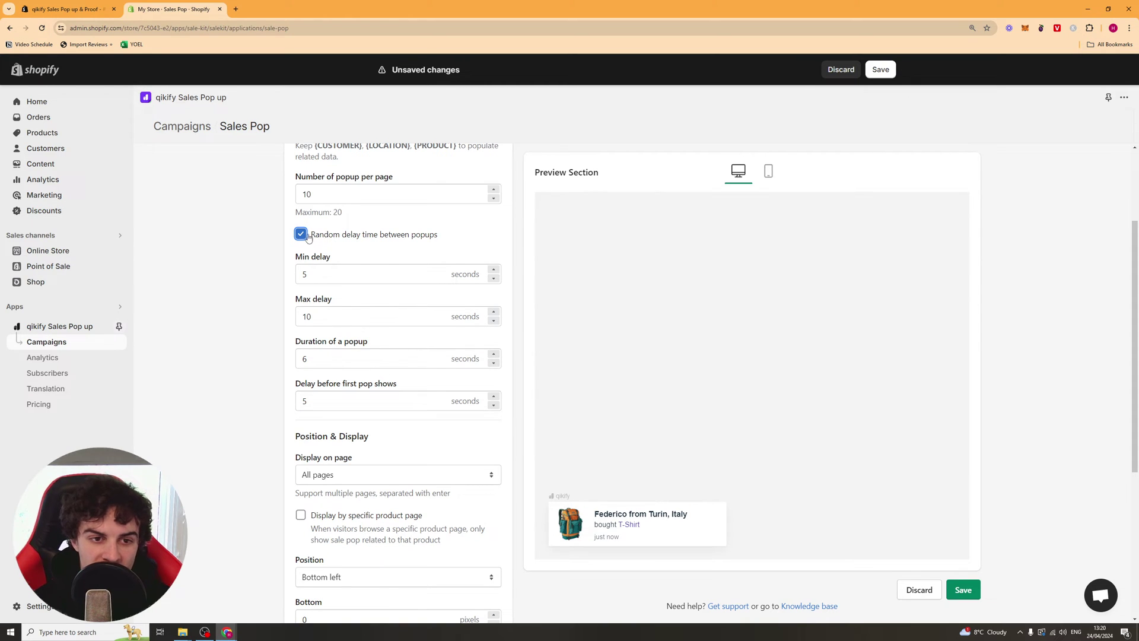
left_click(301, 234)
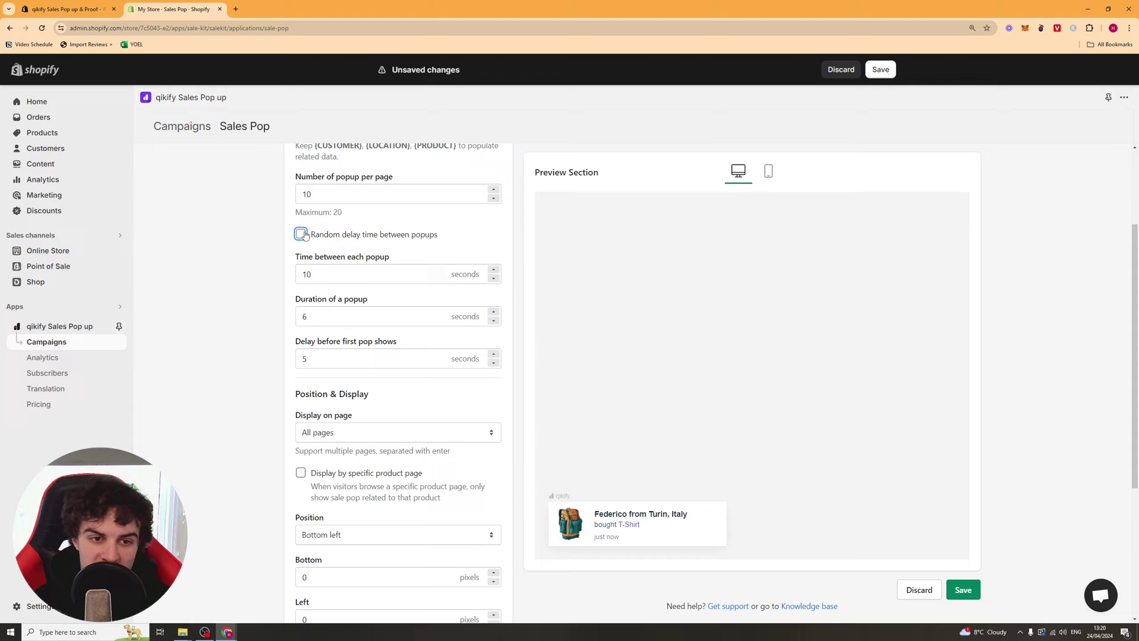
- Set Display on page to 'Any page except the following pages'
scroll(334, 411, "down", 1)
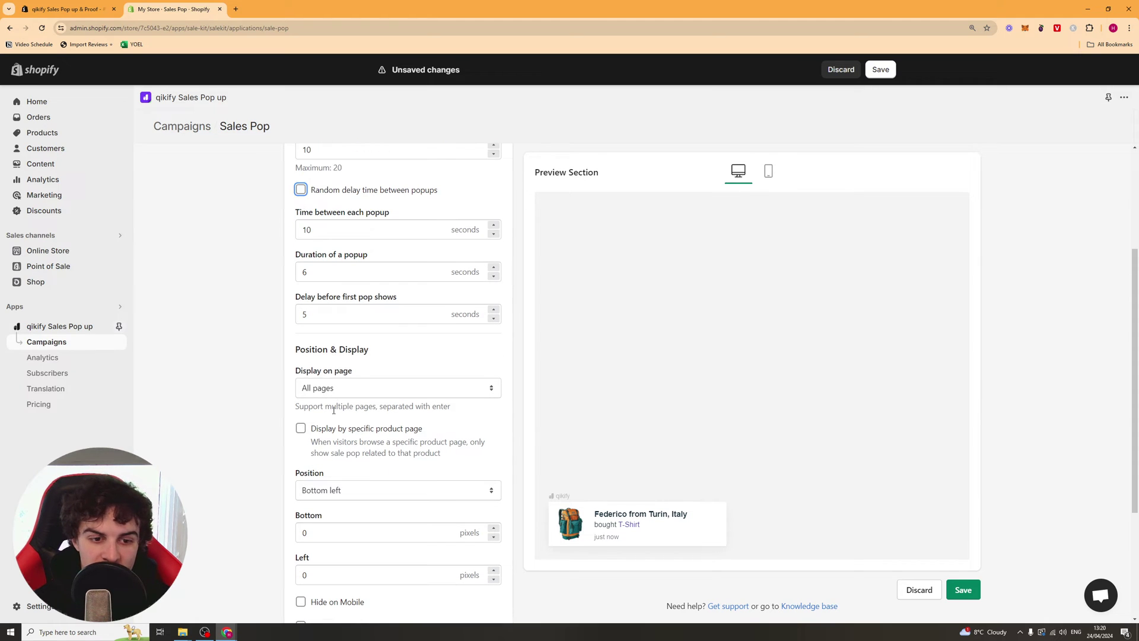
left_click_drag(334, 410, 393, 360)
left_click(361, 403)
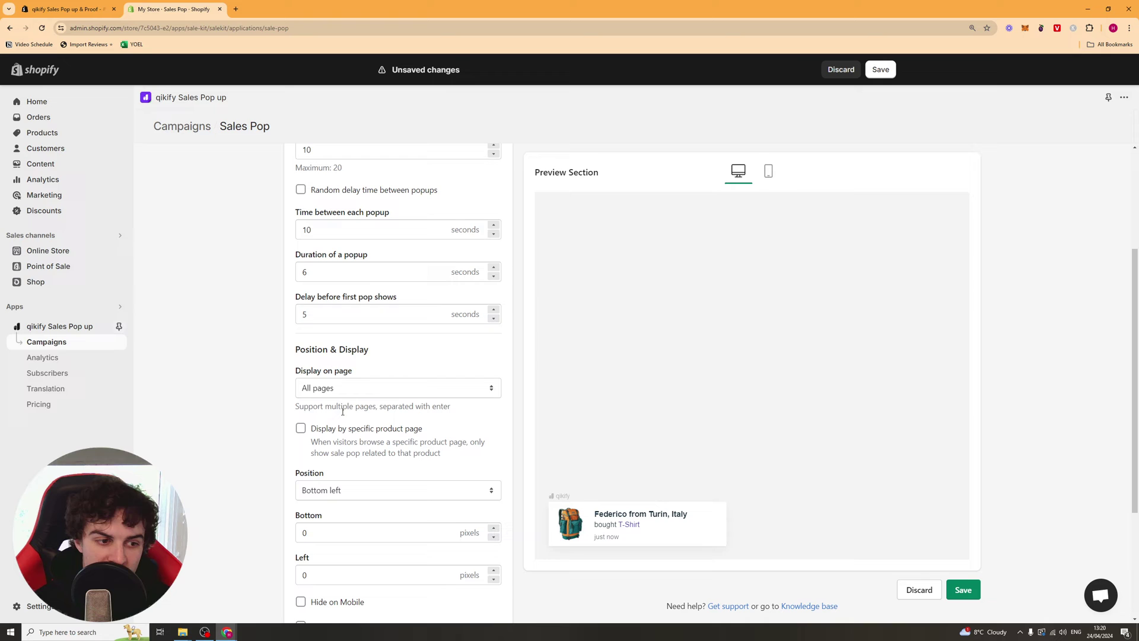
left_click(342, 385)
left_click(363, 389)
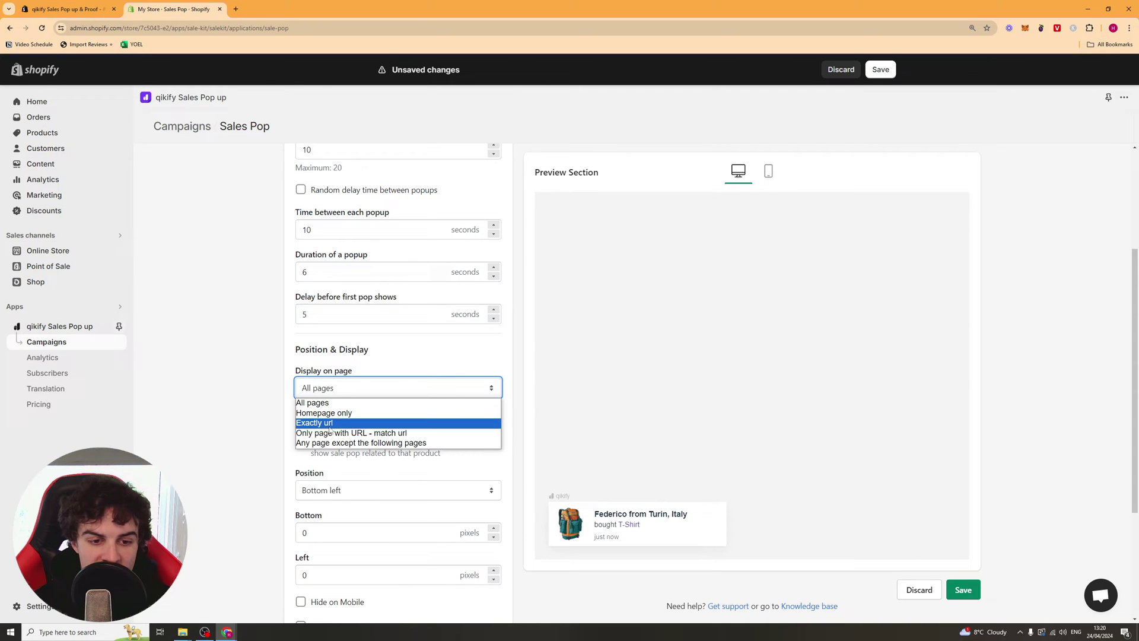
left_click(356, 433)
scroll(360, 368, "down", 1)
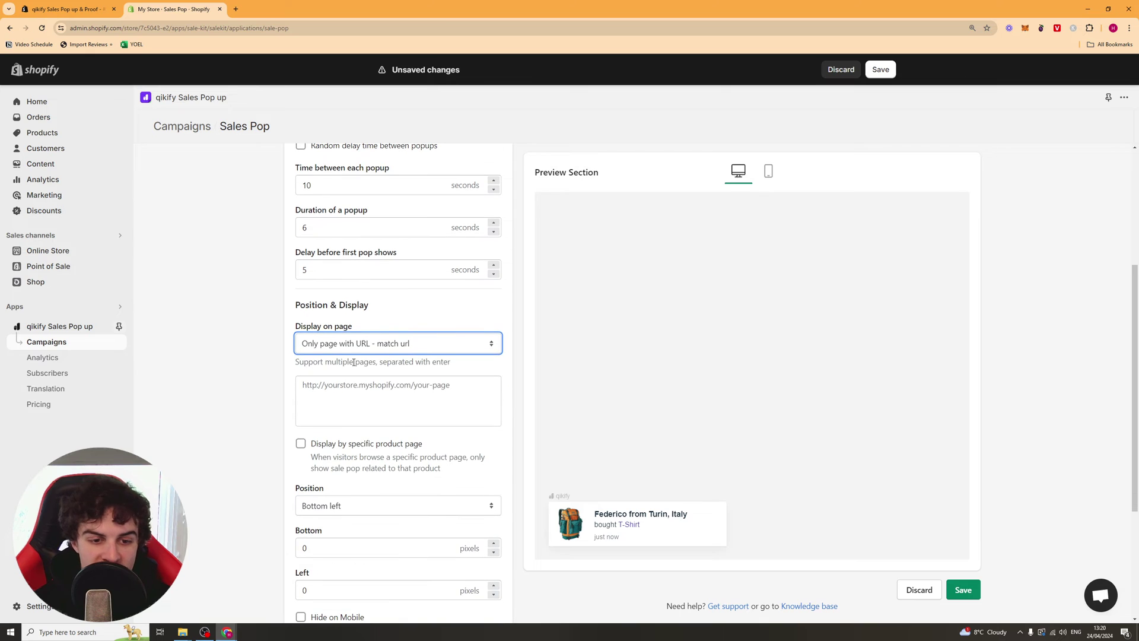
left_click(362, 345)
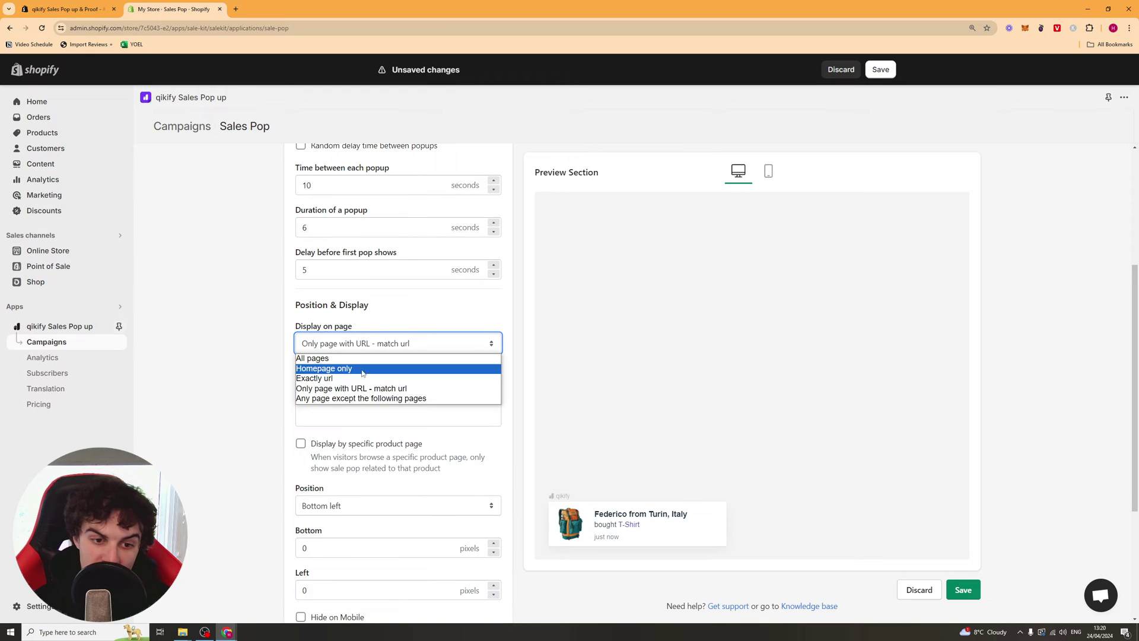
left_click(341, 399)
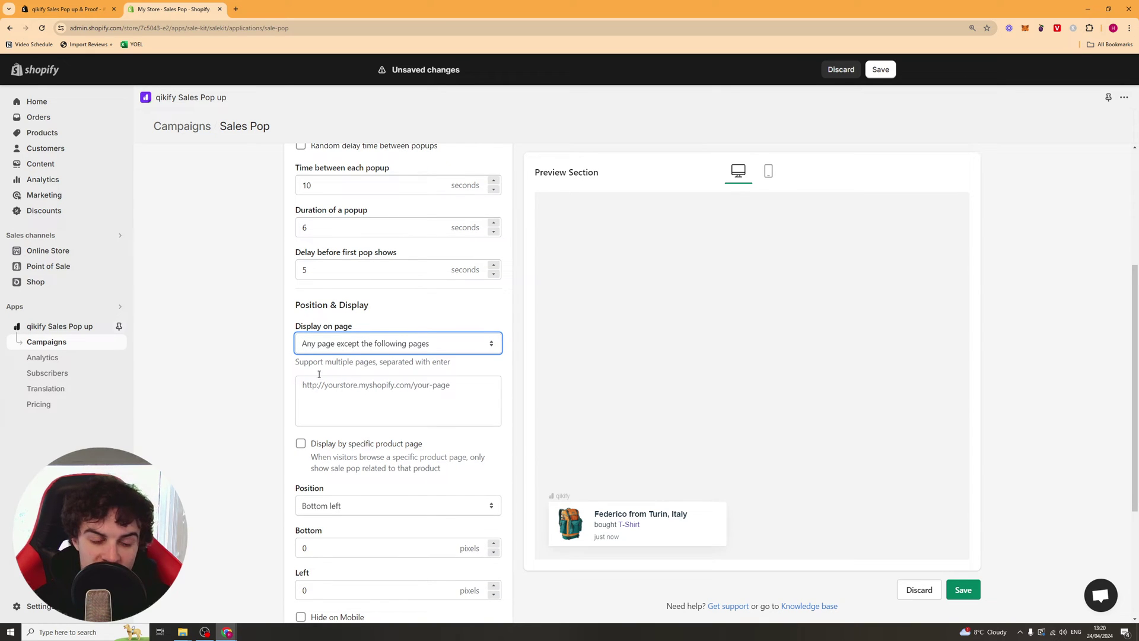
- Turn on 'Display by specific product page'
scroll(308, 449, "down", 2)
left_click(301, 356)
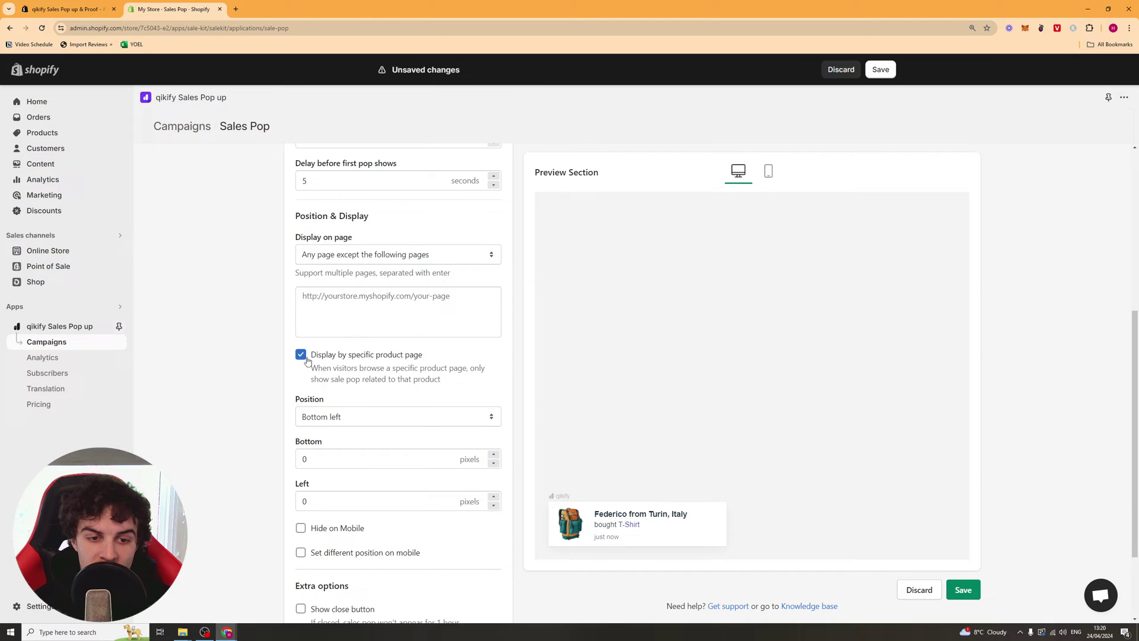
left_click_drag(326, 355, 427, 363)
left_click(494, 360)
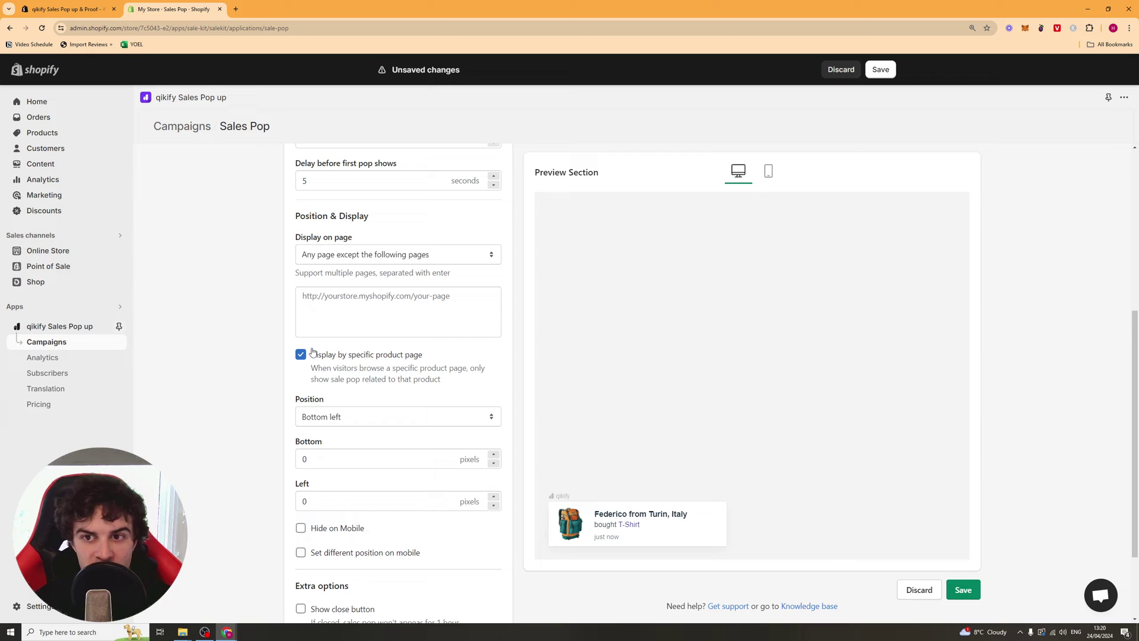
- Position the popup at Bottom left with Bottom and Left offsets of 0
scroll(369, 404, "down", 2)
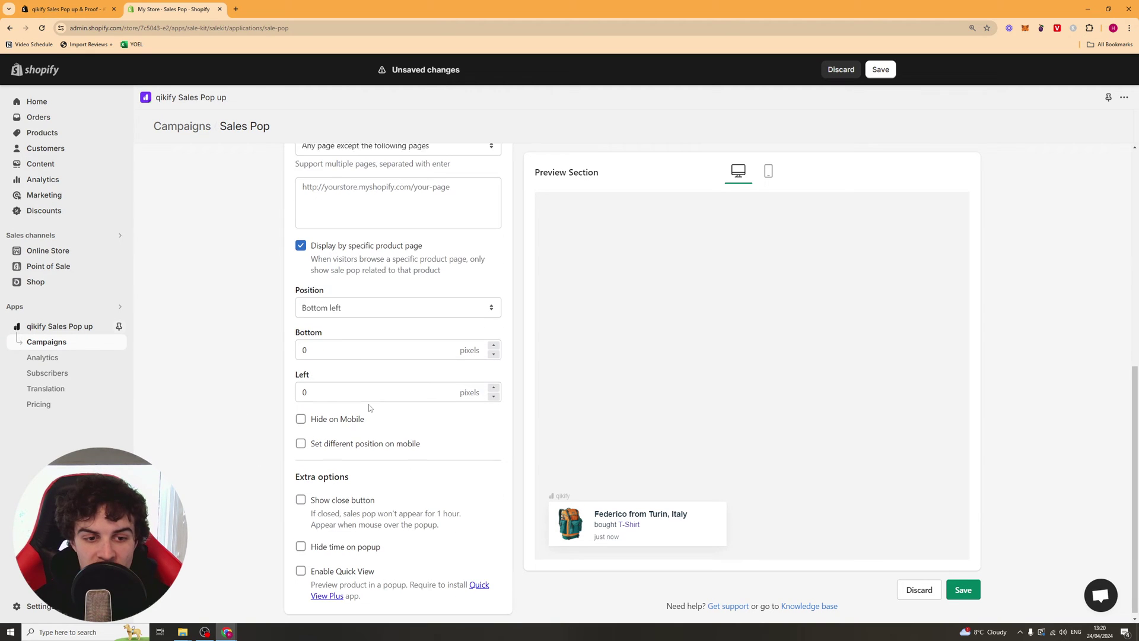
left_click(373, 305)
left_click(356, 327)
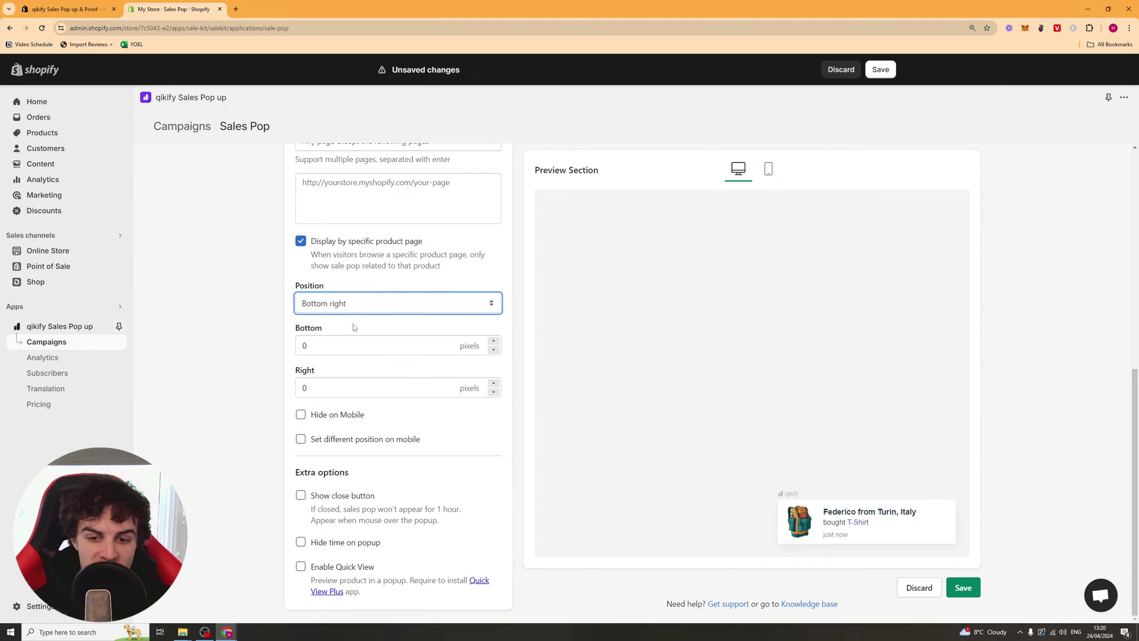
left_click(363, 304)
left_click(340, 338)
left_click(351, 306)
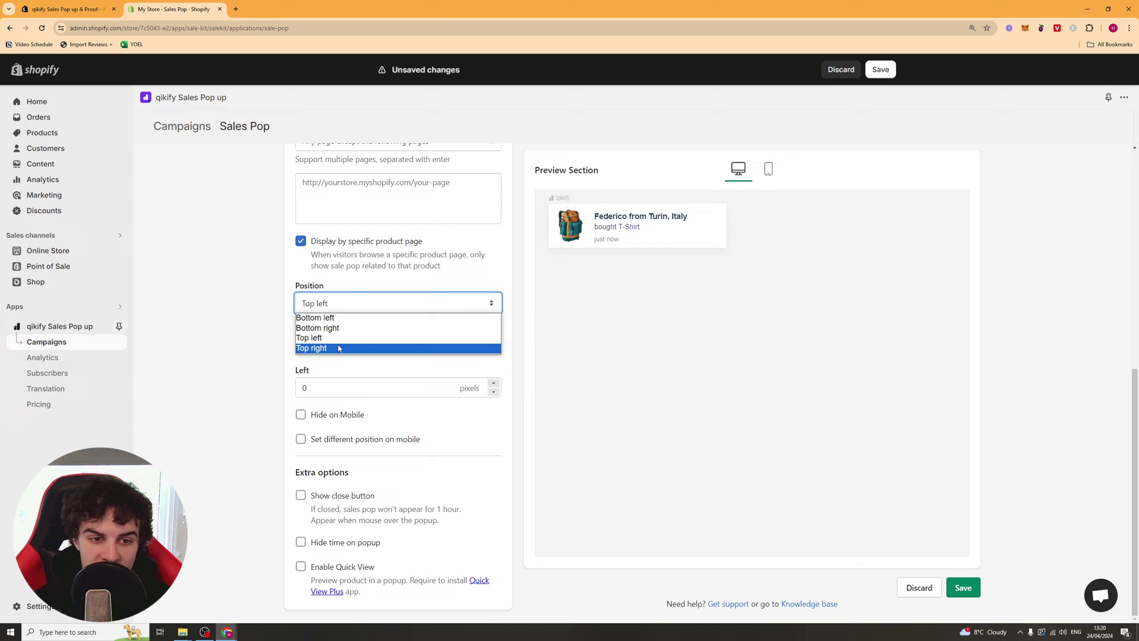
left_click(348, 349)
left_click(350, 305)
left_click(333, 319)
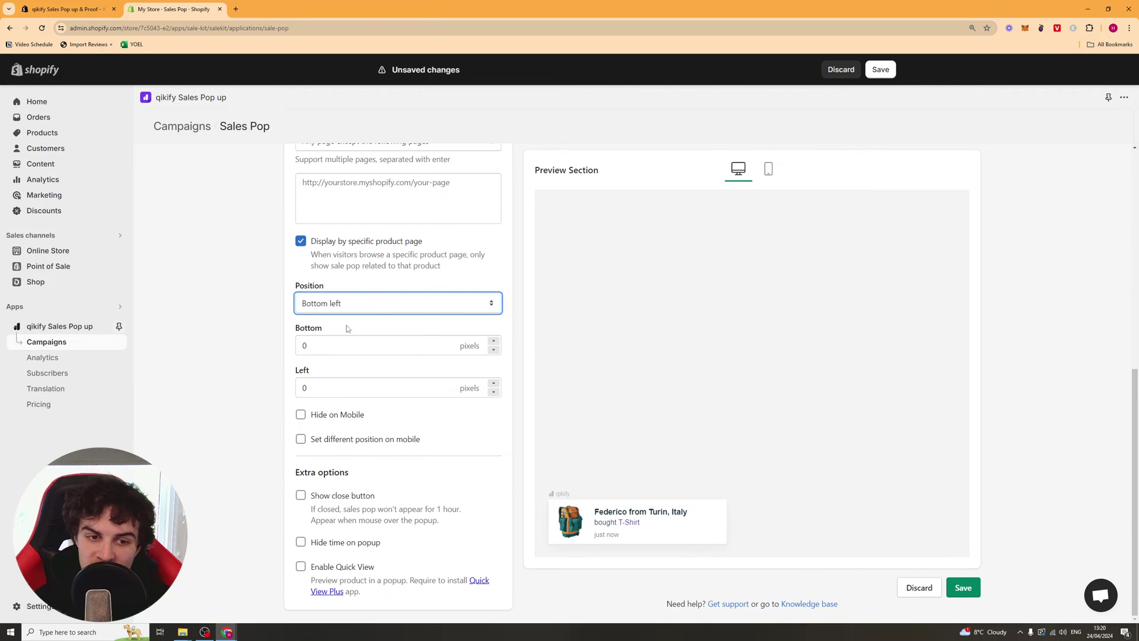
key("Tab")
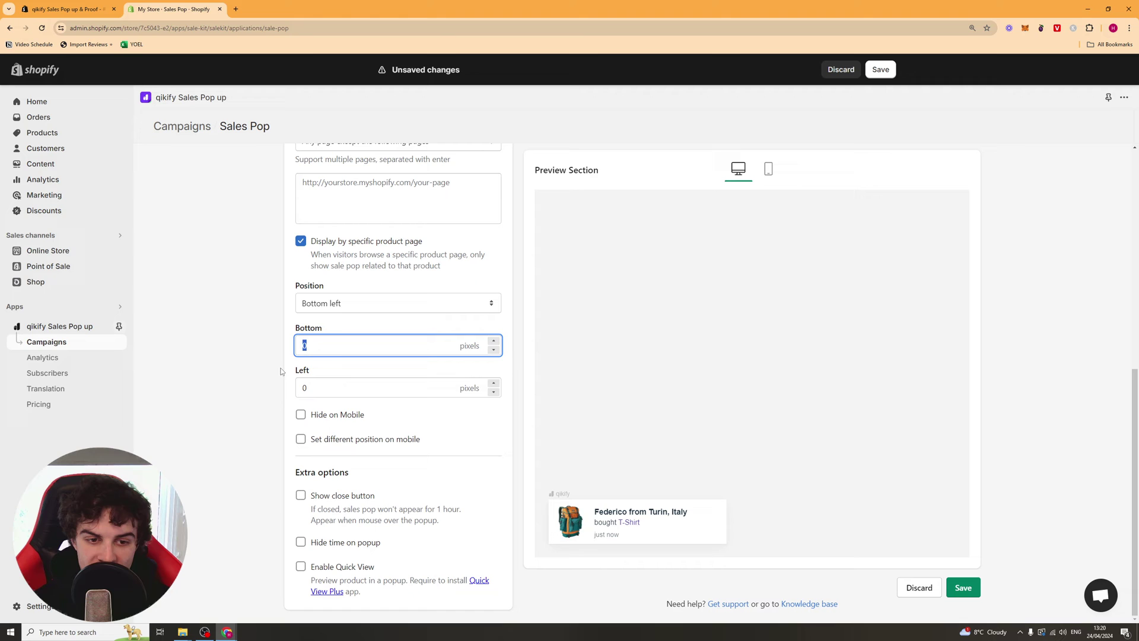
left_click(322, 384)
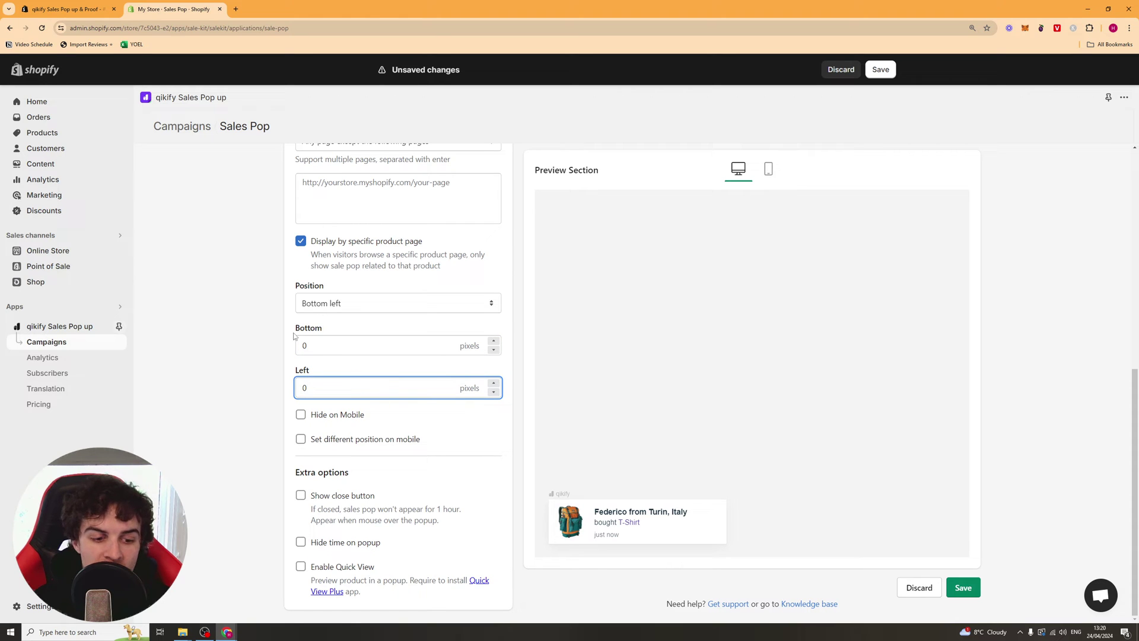
- Enable the close button, leaving Hide on Mobile, Hide time and Quick View off
left_click(300, 414)
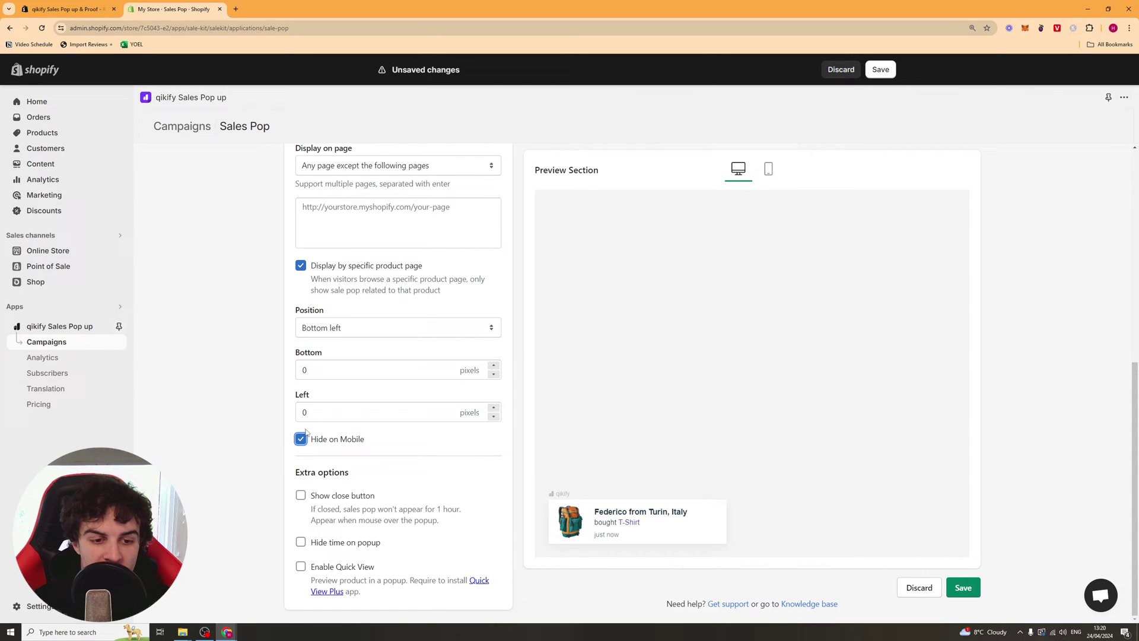
left_click(301, 438)
left_click(301, 464)
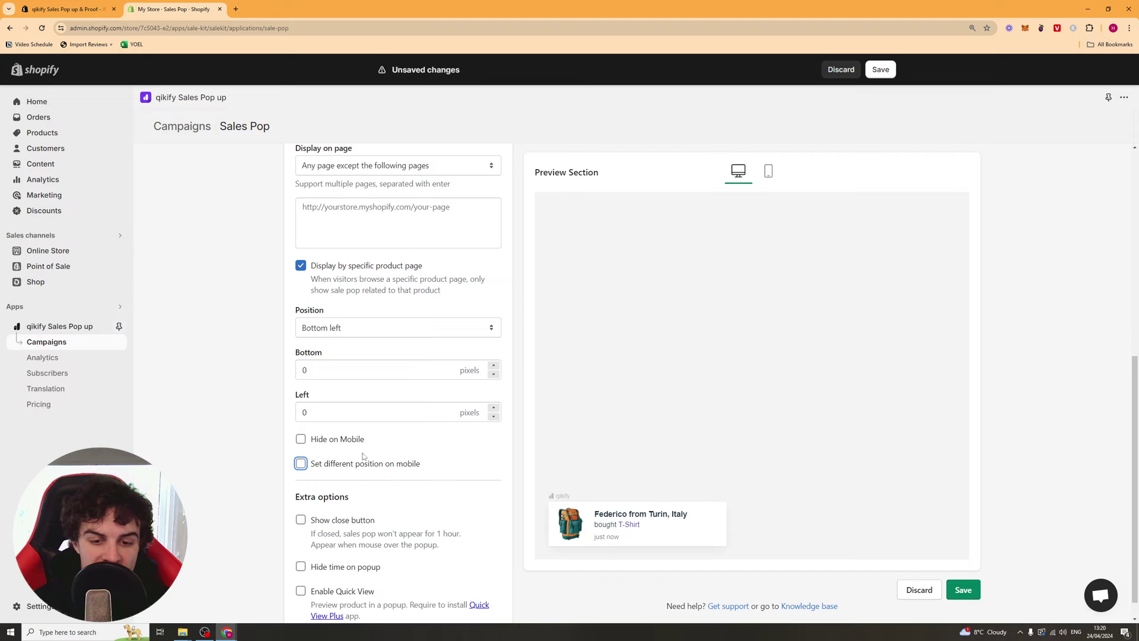
scroll(382, 387, "down", 1)
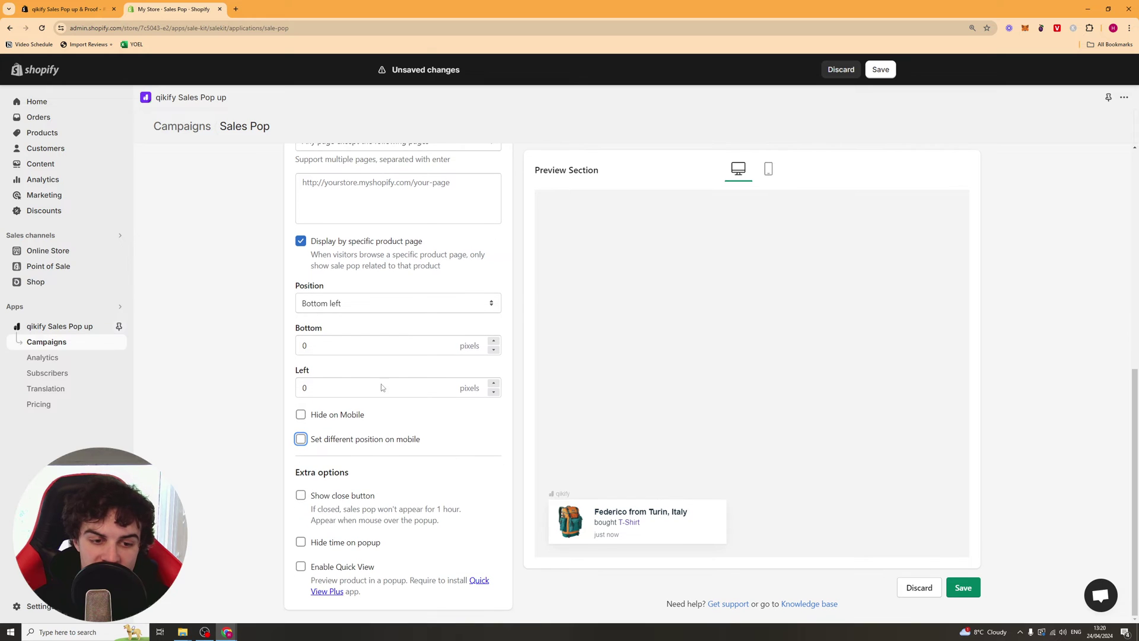
left_click(300, 496)
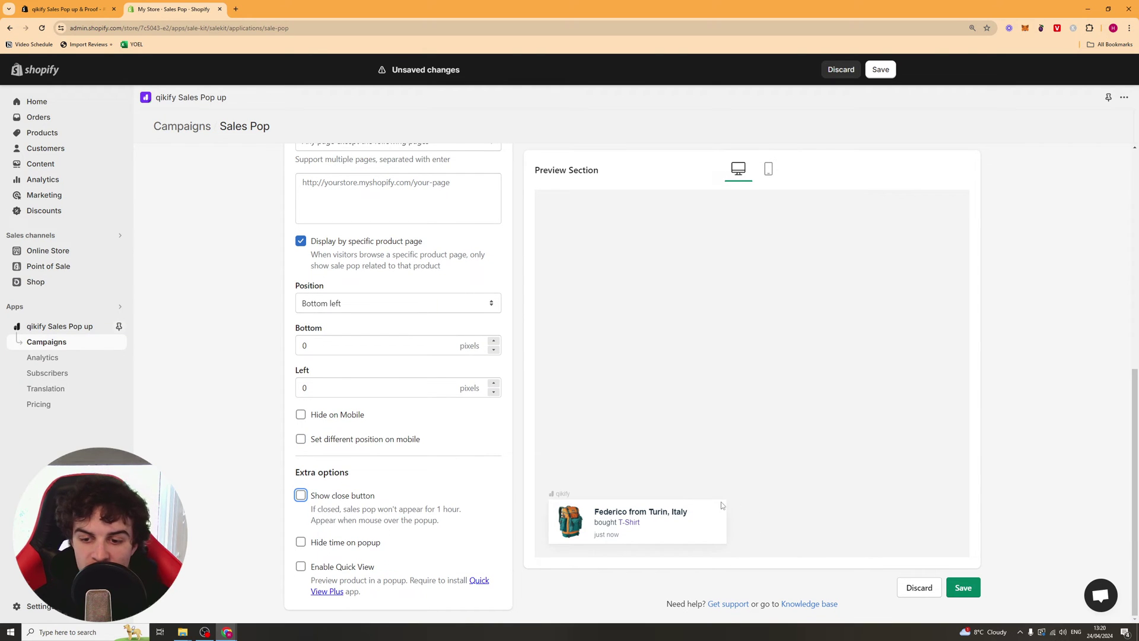
left_click(301, 496)
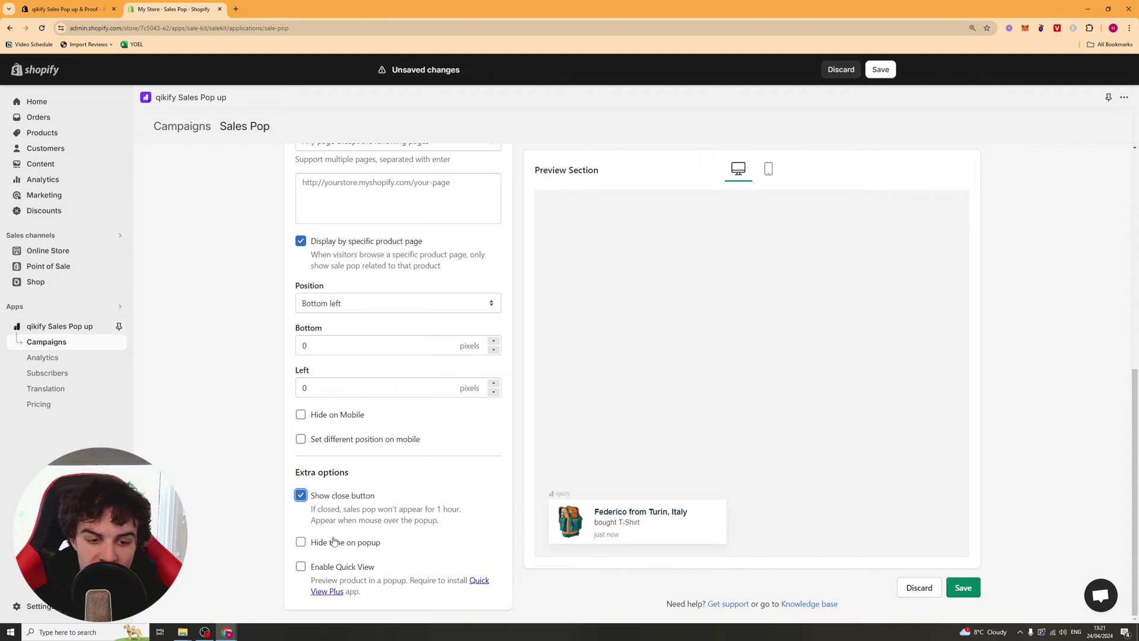
left_click(302, 543)
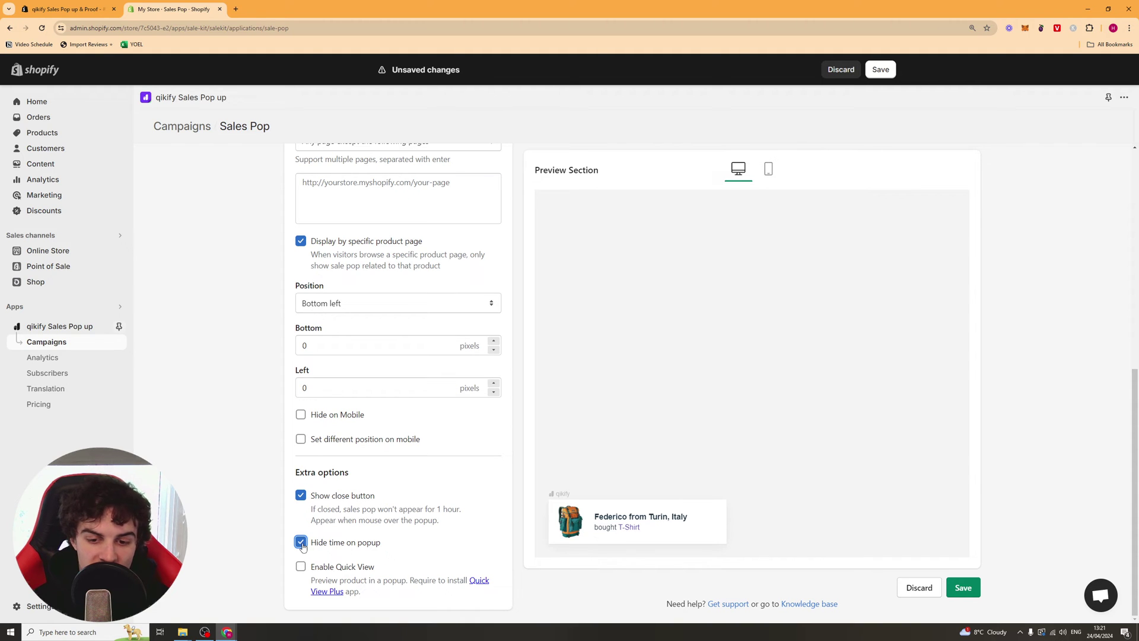
left_click(301, 542)
left_click(300, 566)
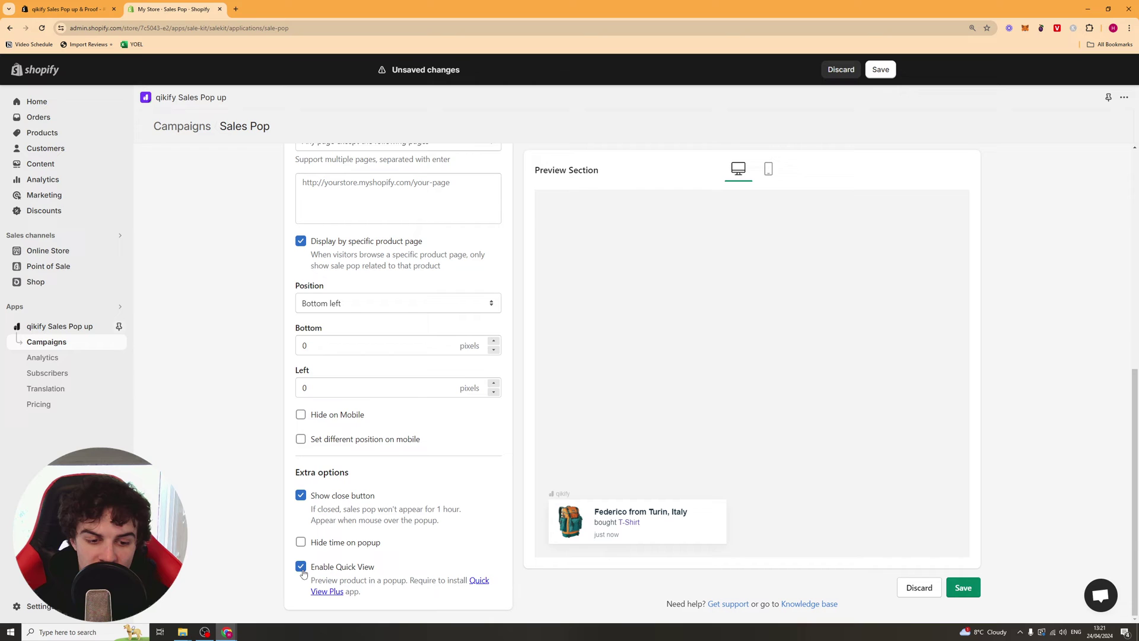
left_click(301, 567)
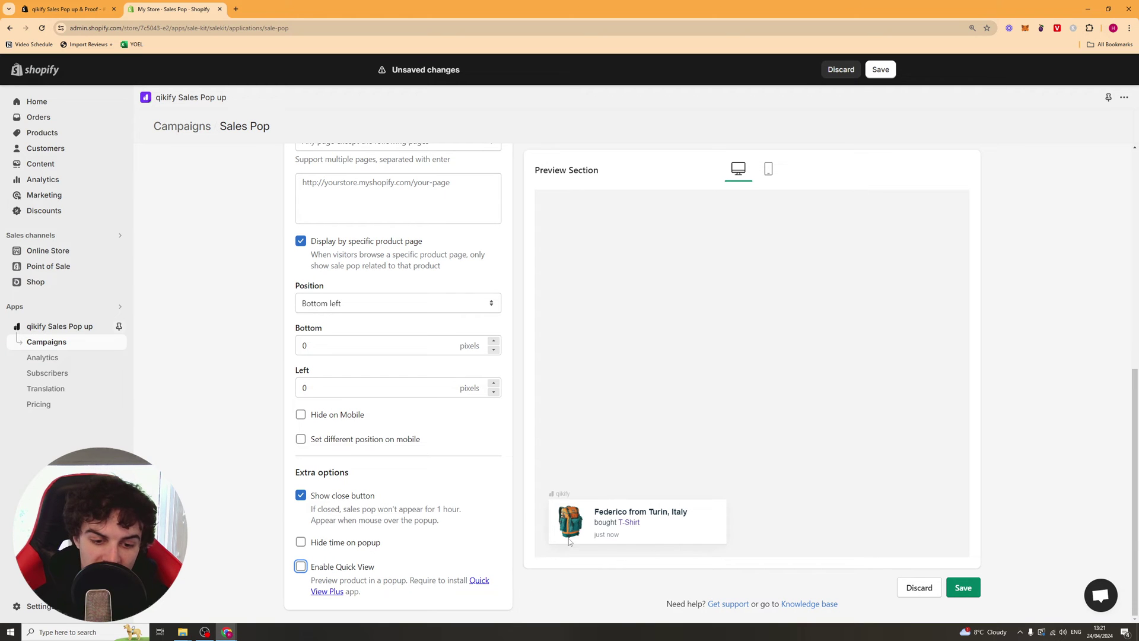
- Check the popup in the mobile preview, then return to the desktop preview
scroll(613, 236, "up", 5)
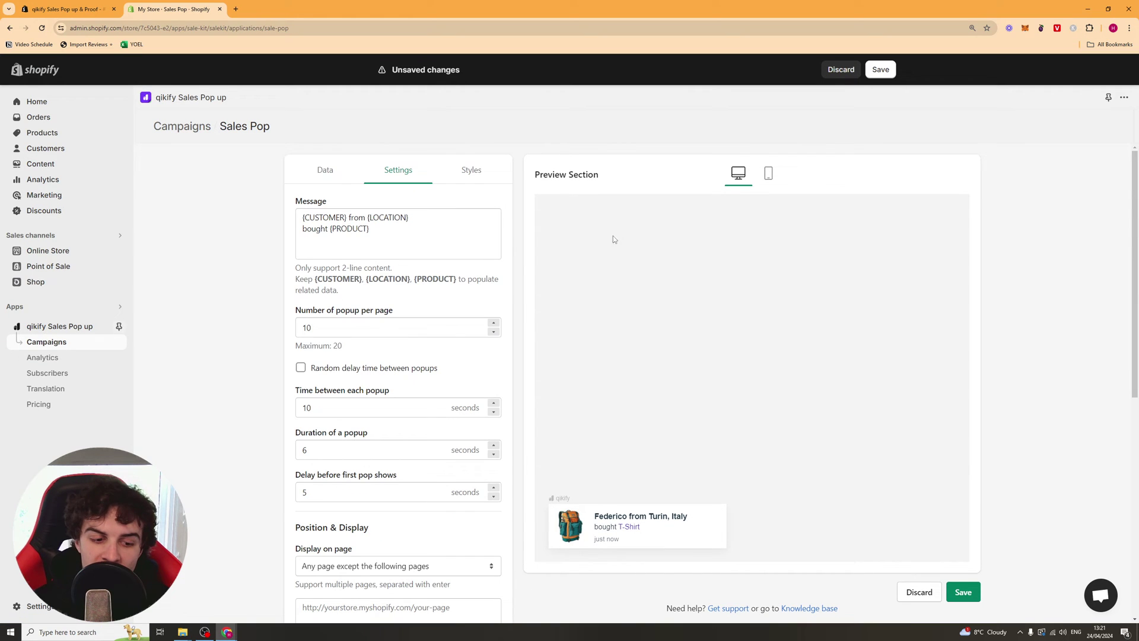
left_click(768, 172)
scroll(592, 303, "down", 1)
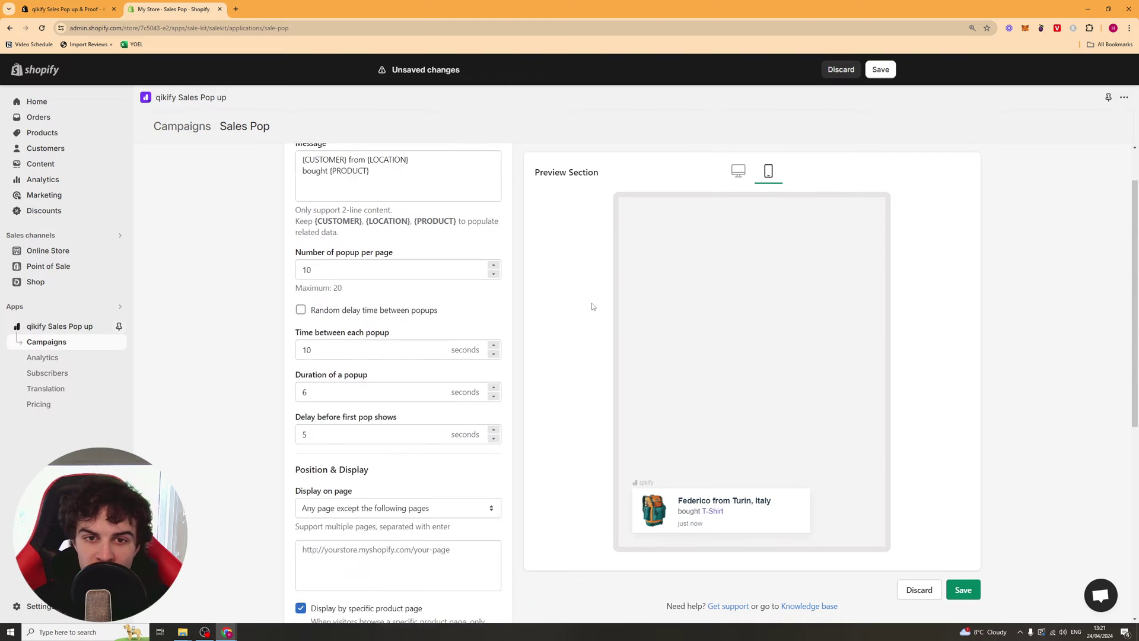
scroll(592, 303, "down", 1)
scroll(573, 465, "down", 5)
scroll(688, 454, "up", 5)
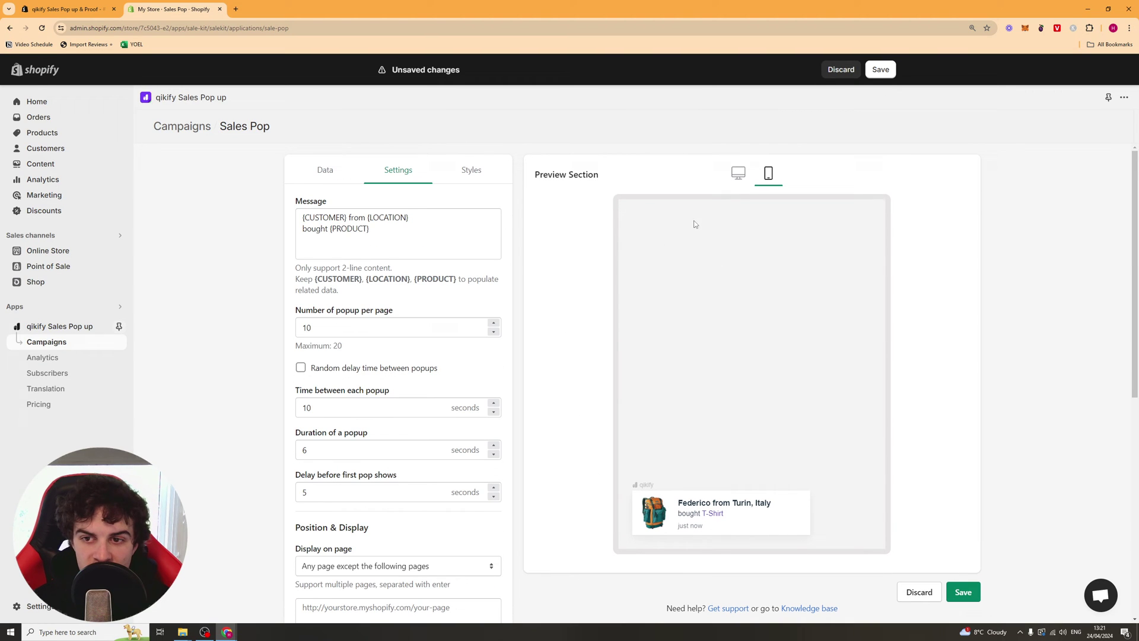
left_click(471, 170)
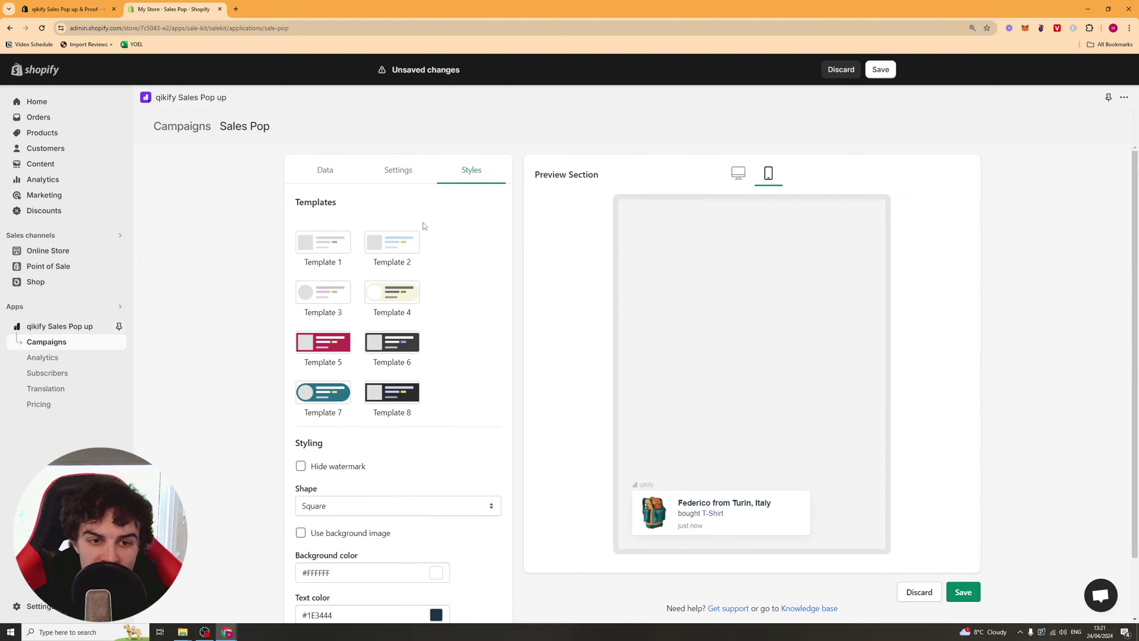
left_click(737, 176)
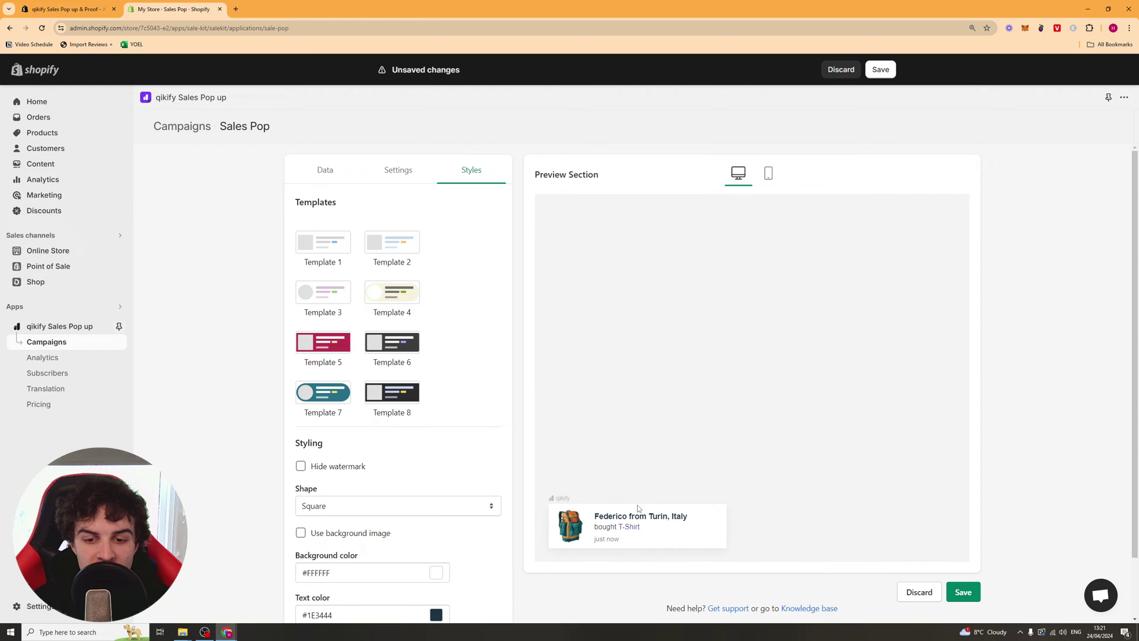
- Compare Templates 1–8 and settle on the dark Template 6 design
left_click(343, 243)
left_click(374, 254)
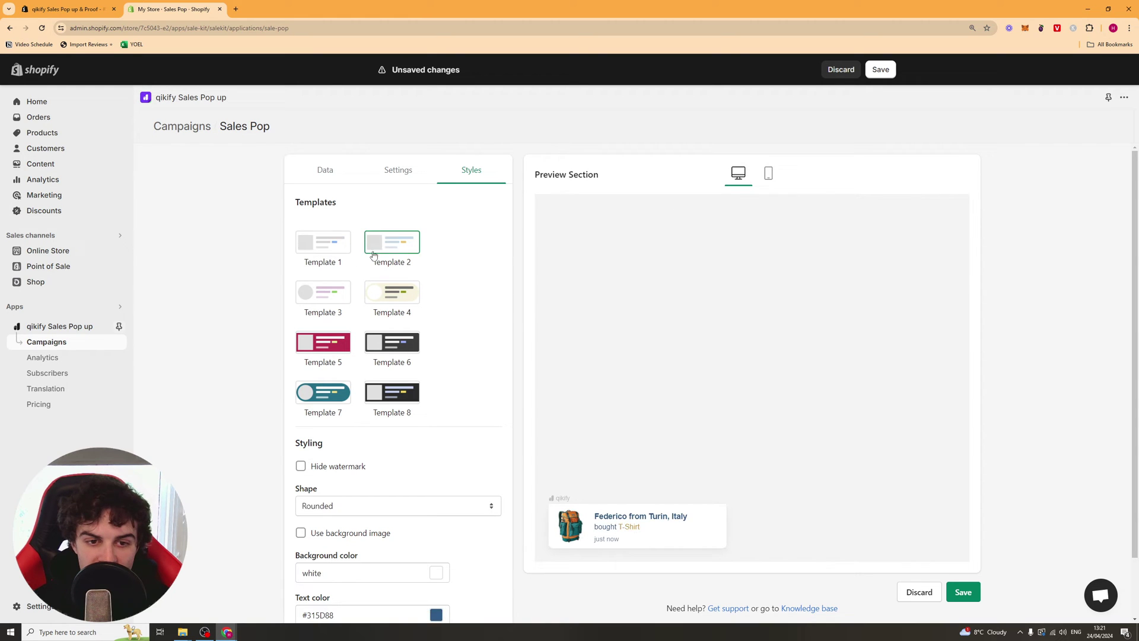
left_click(321, 296)
left_click(386, 295)
left_click(315, 342)
left_click(397, 347)
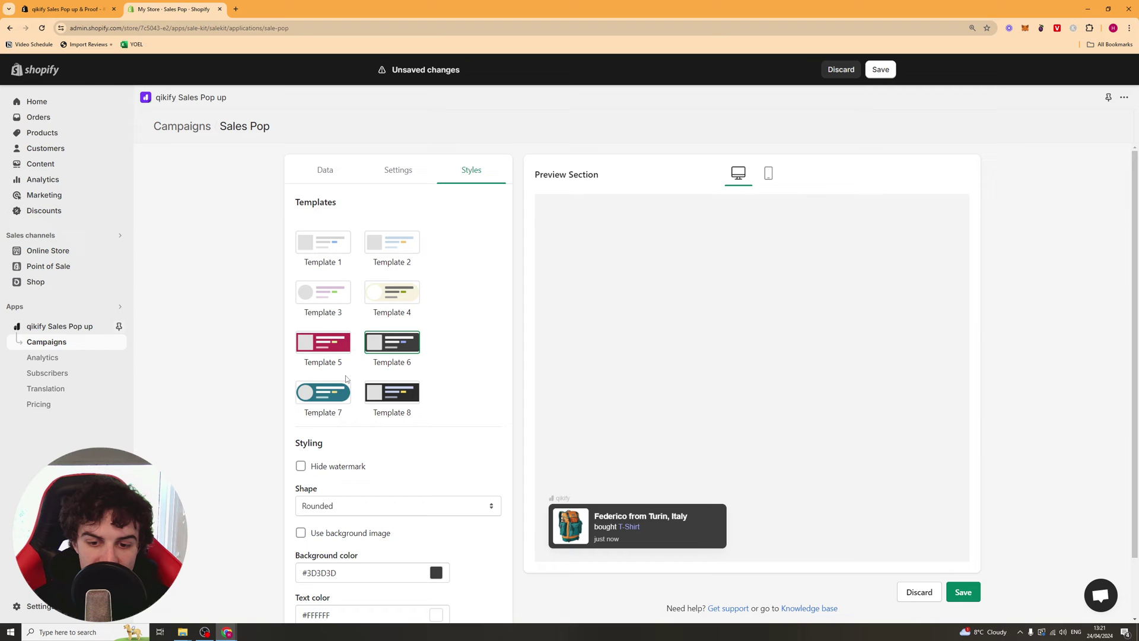
left_click(334, 392)
left_click(389, 400)
left_click(302, 394)
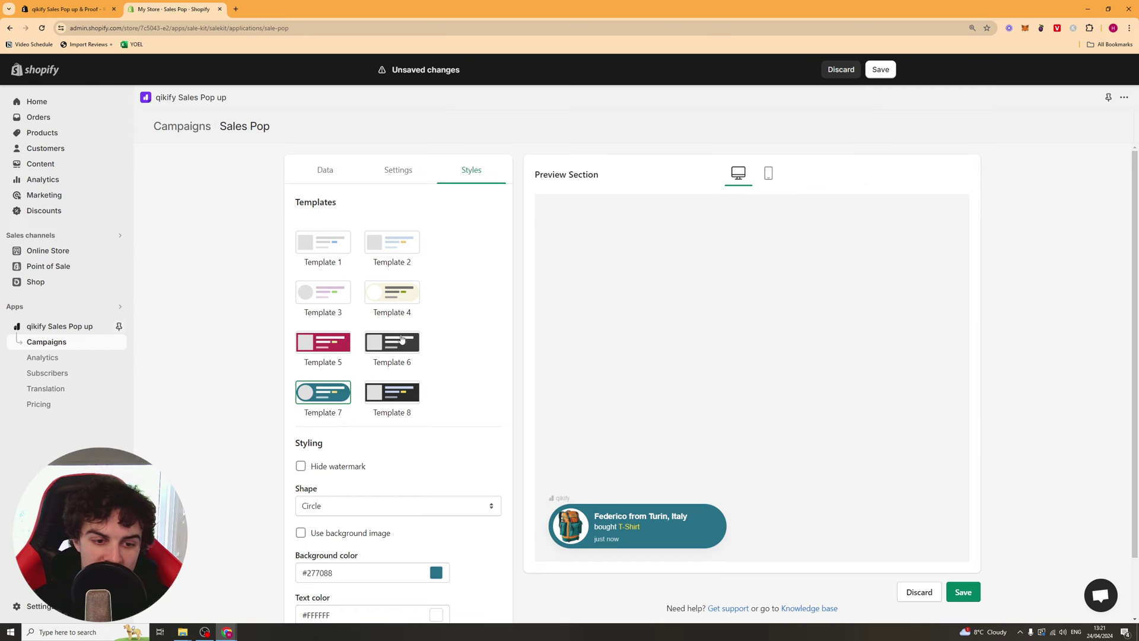
left_click(391, 357)
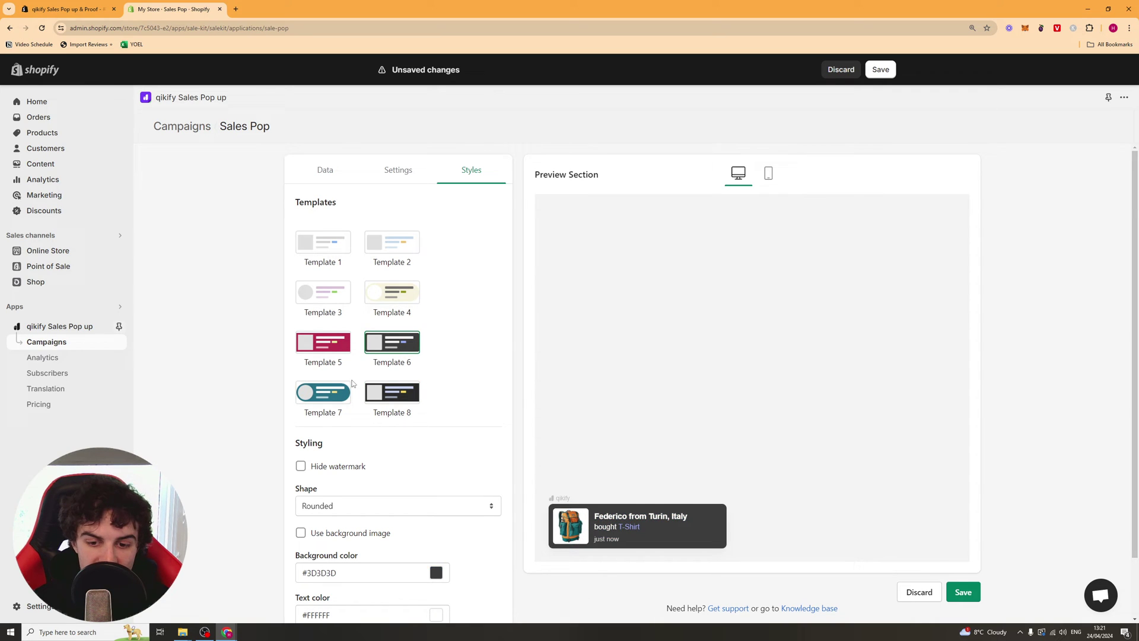
scroll(353, 427, "down", 2)
- Remove the qikify watermark from the popup
left_click(301, 398)
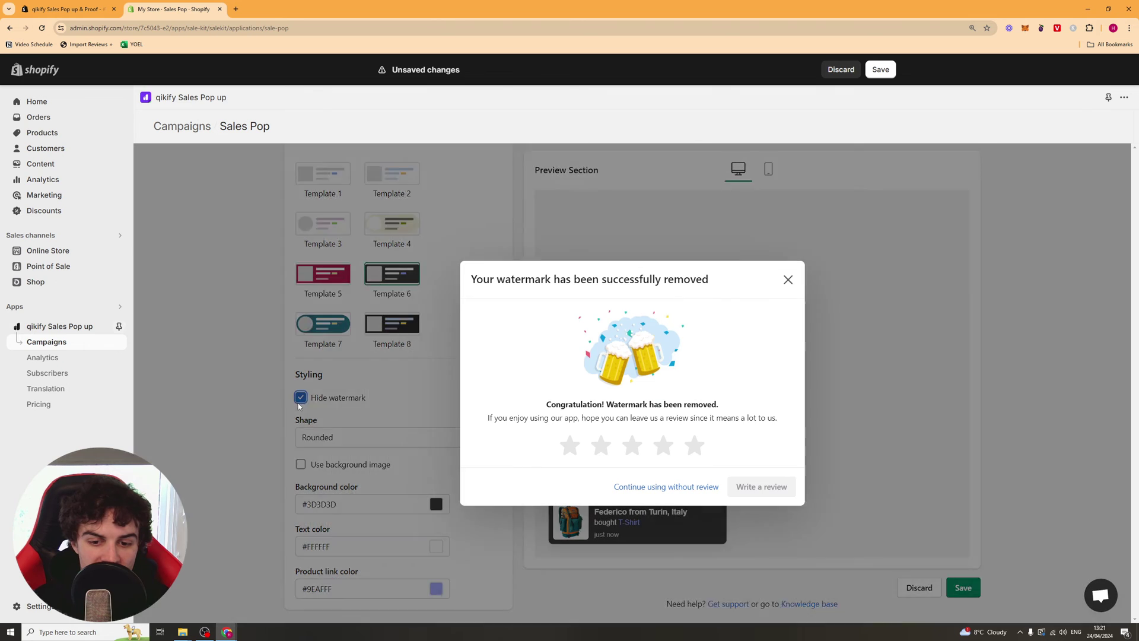
left_click(782, 281)
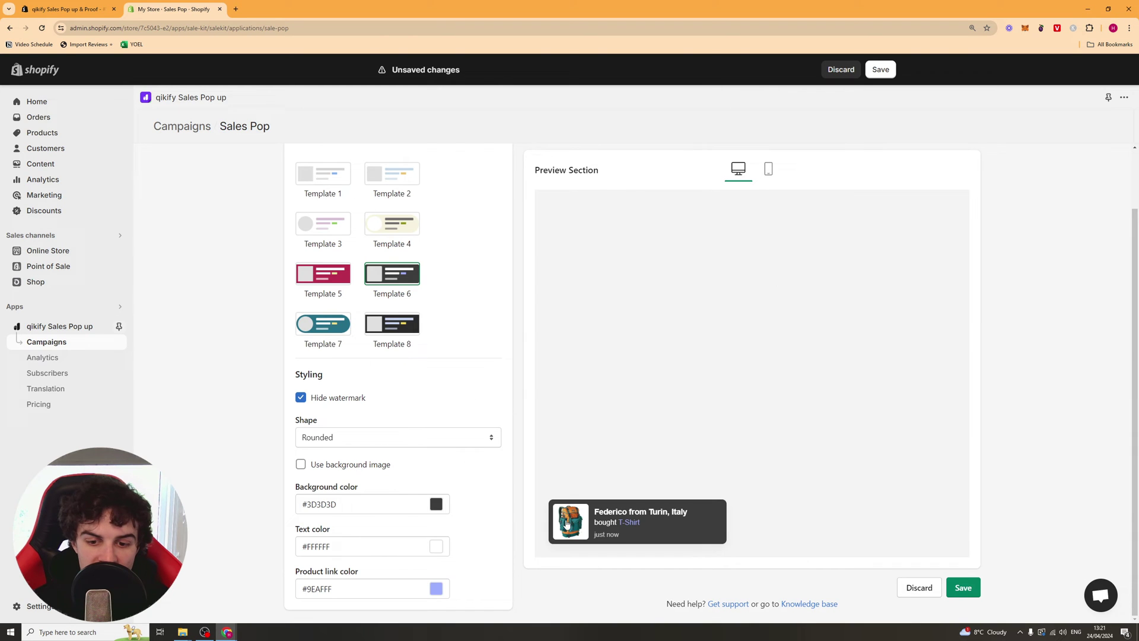
scroll(539, 330, "up", 2)
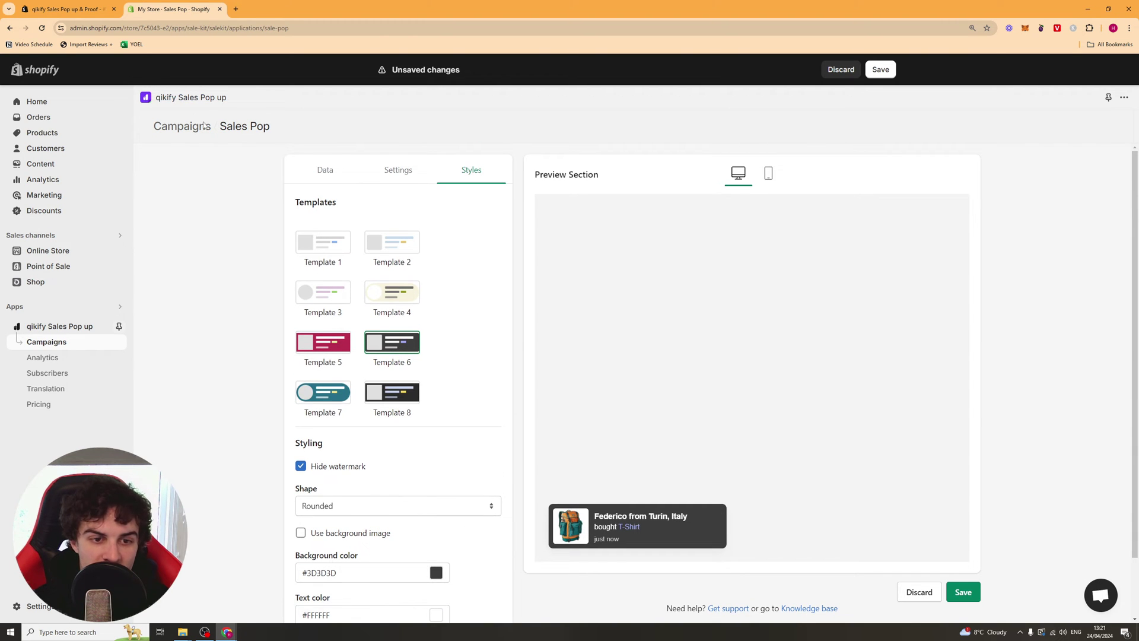
scroll(468, 404, "down", 2)
- Set the popup shape to Rounded with 'Use background image' off
left_click(326, 439)
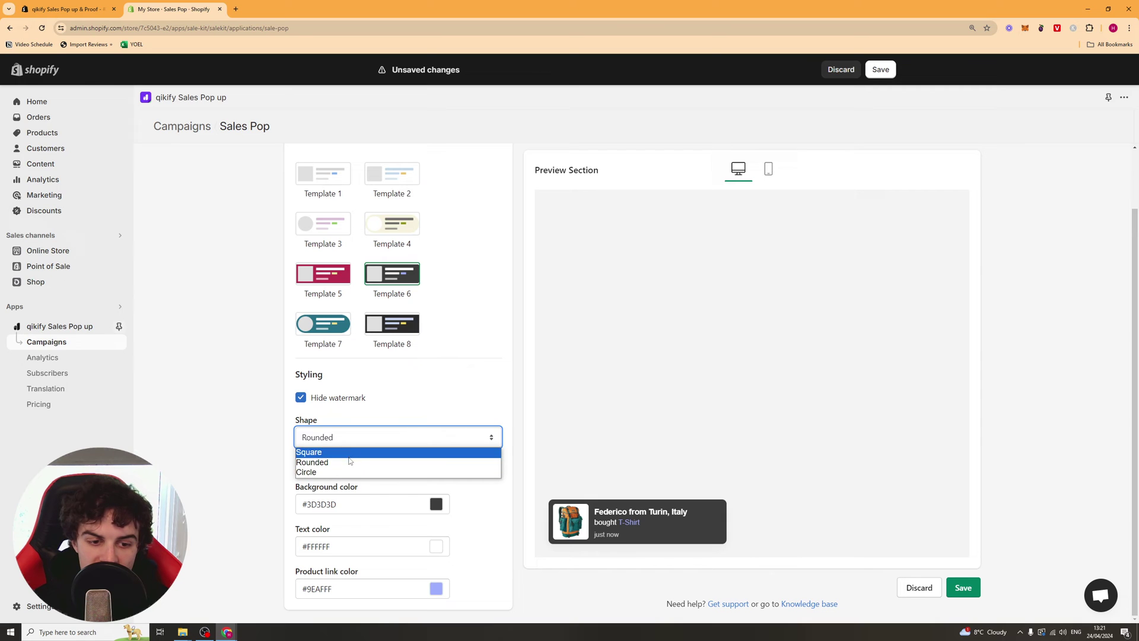
left_click(321, 473)
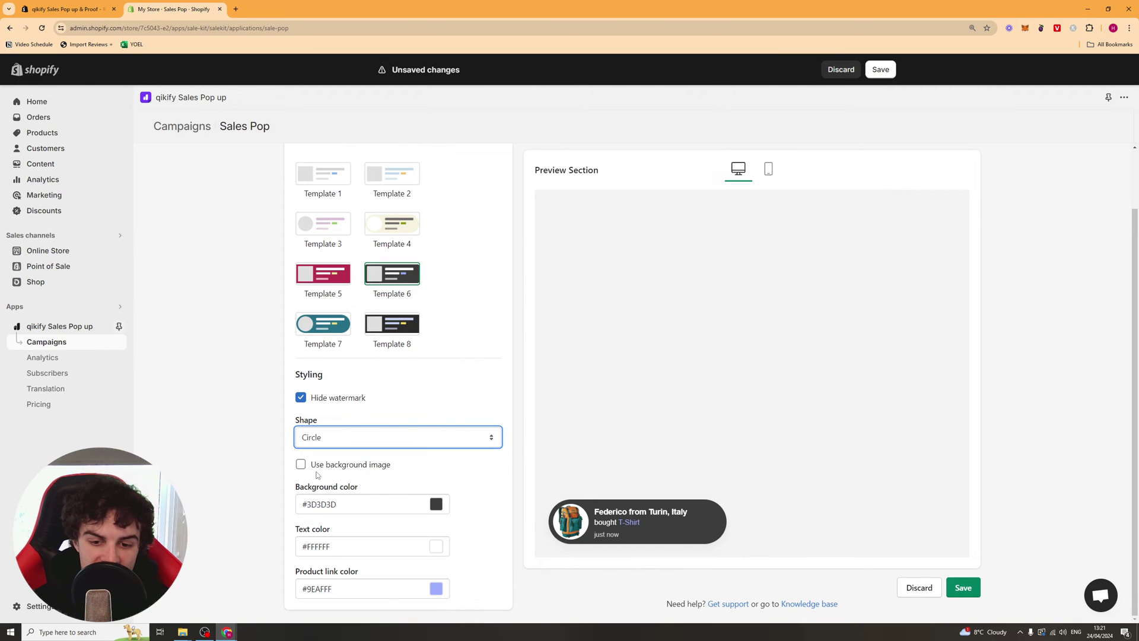
left_click(336, 442)
left_click(339, 437)
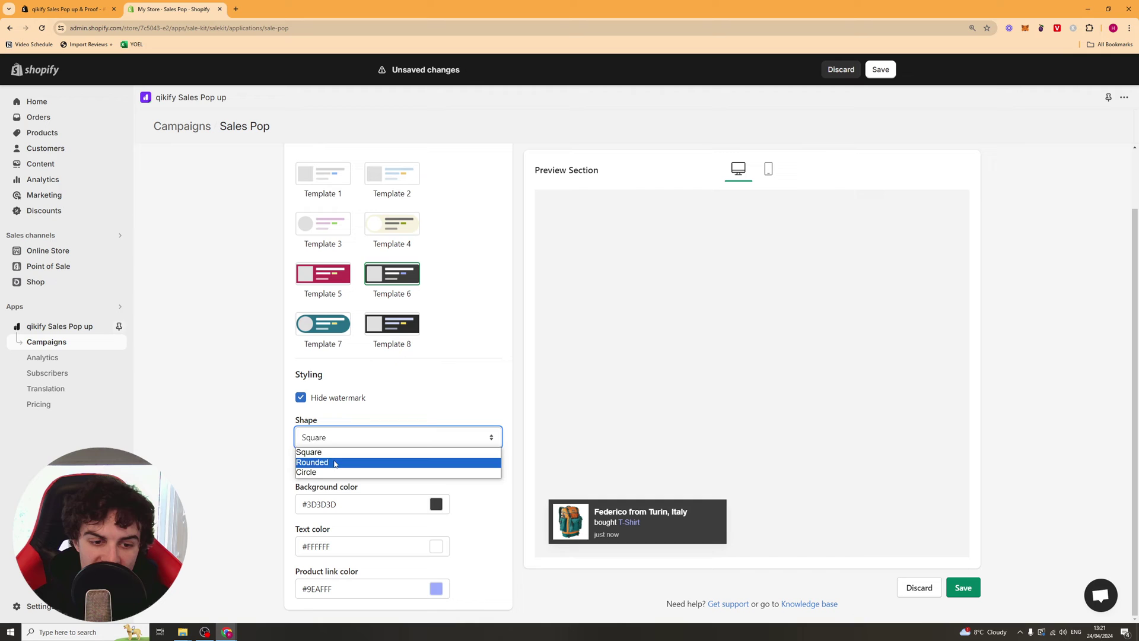
left_click(334, 460)
left_click(301, 465)
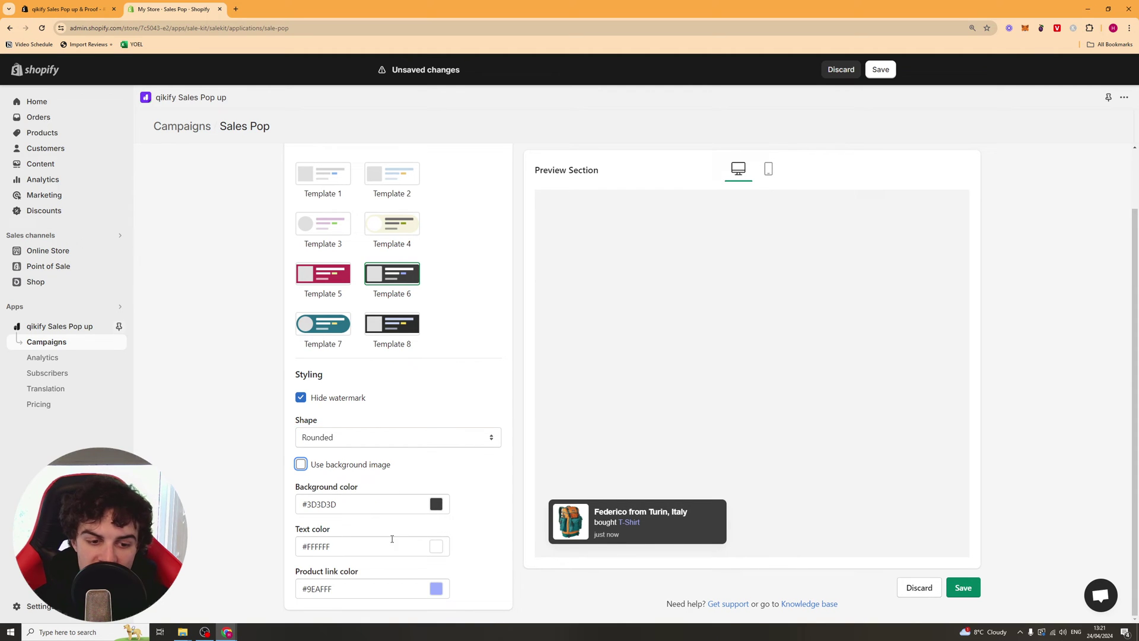
scroll(488, 375, "up", 2)
left_click(489, 374)
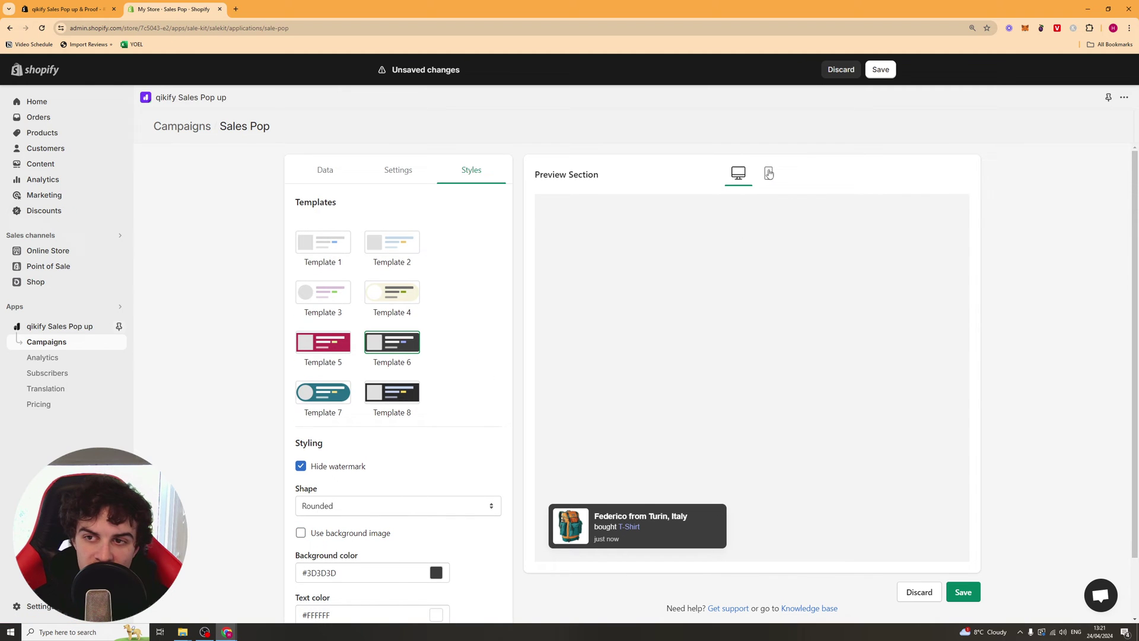
- Save the campaign and activate the Salekit app embed in the store theme
left_click(963, 595)
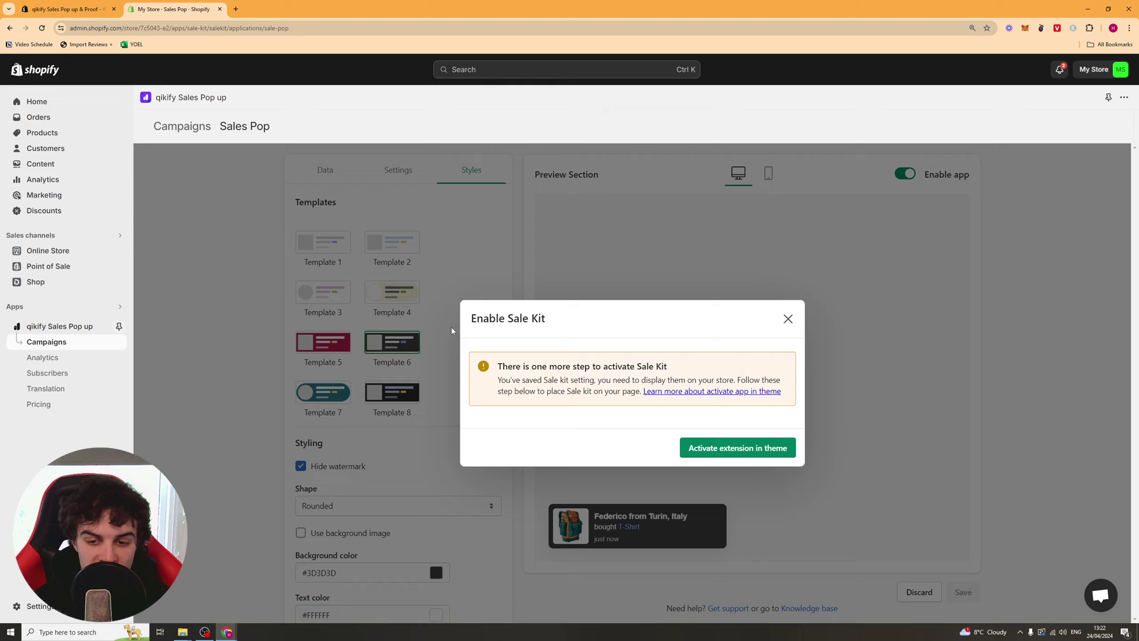
left_click(706, 451)
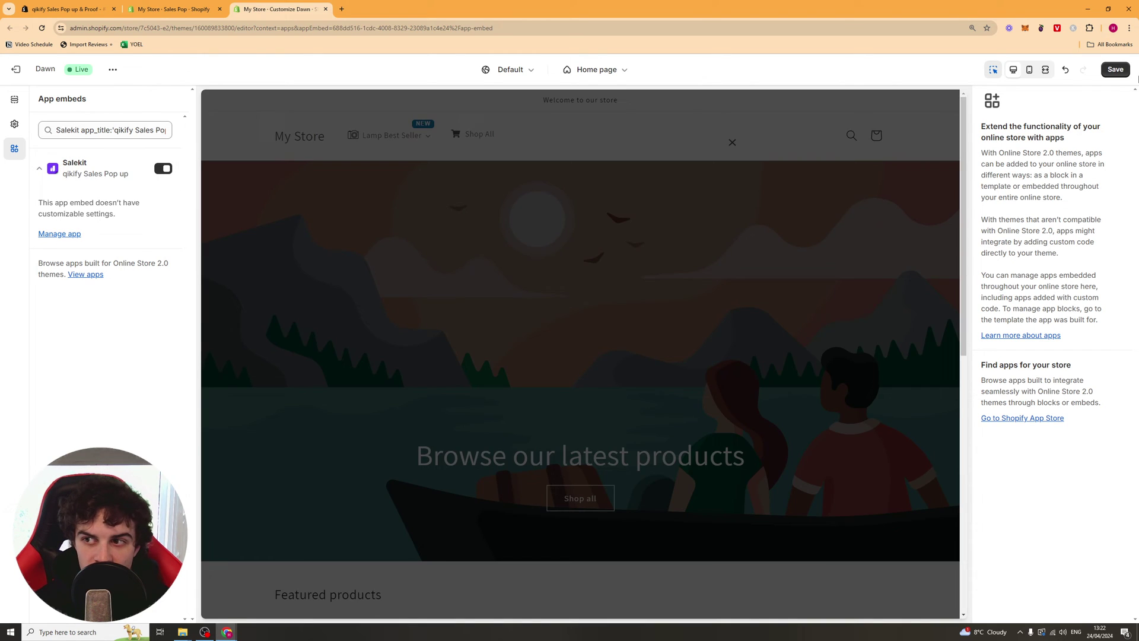
- Save the theme with the Salekit embed on, dismiss the Loox notice, and return to Campaigns
left_click(1114, 69)
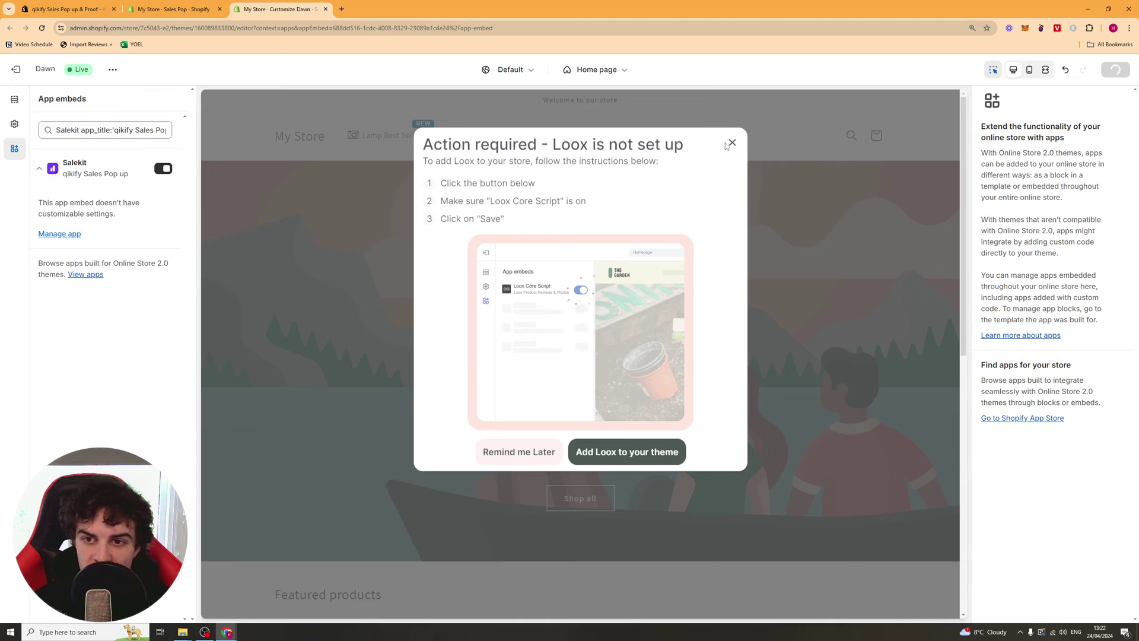
left_click(727, 145)
scroll(578, 414, "down", 4)
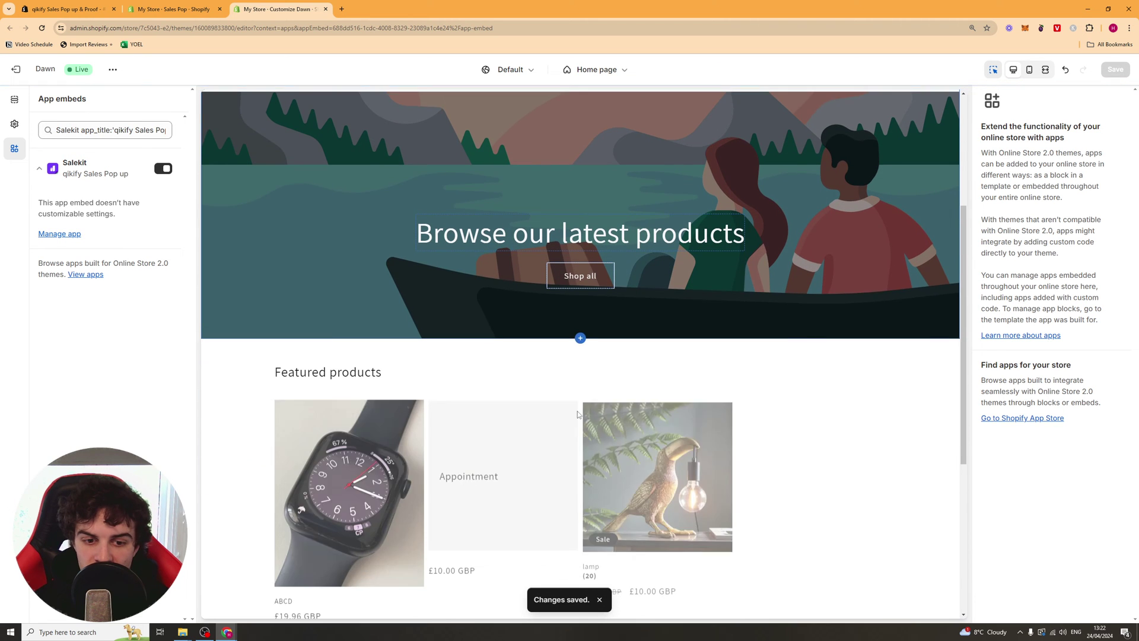
left_click(182, 10)
scroll(706, 353, "down", 2)
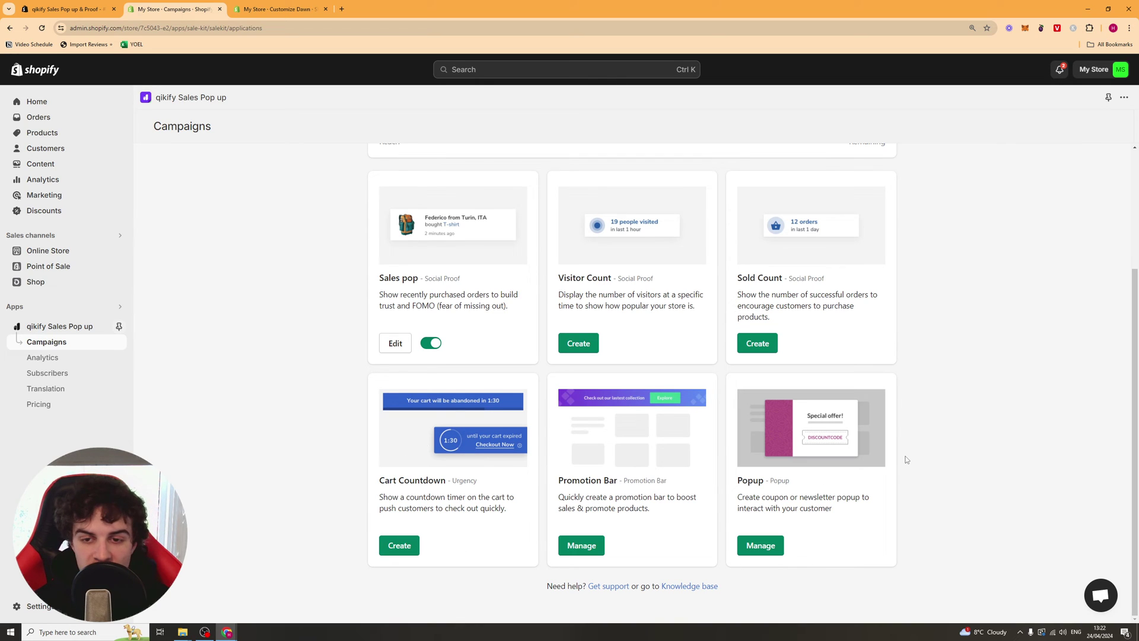
- Open the Sales Pop up Analytics page from the sidebar
scroll(356, 297, "up", 3)
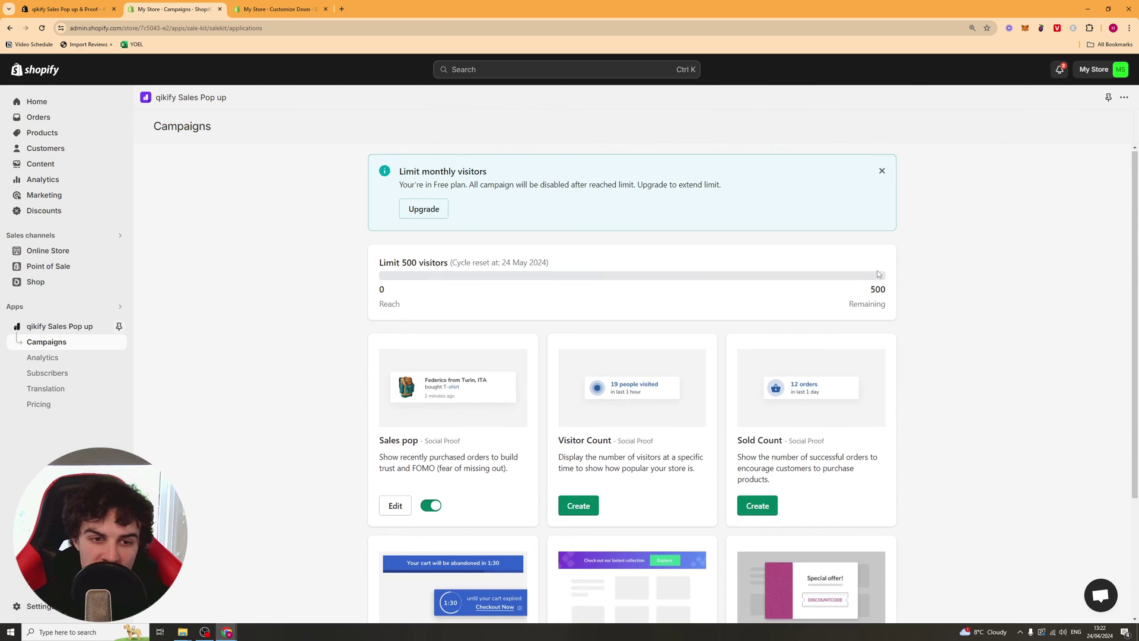
left_click(74, 361)
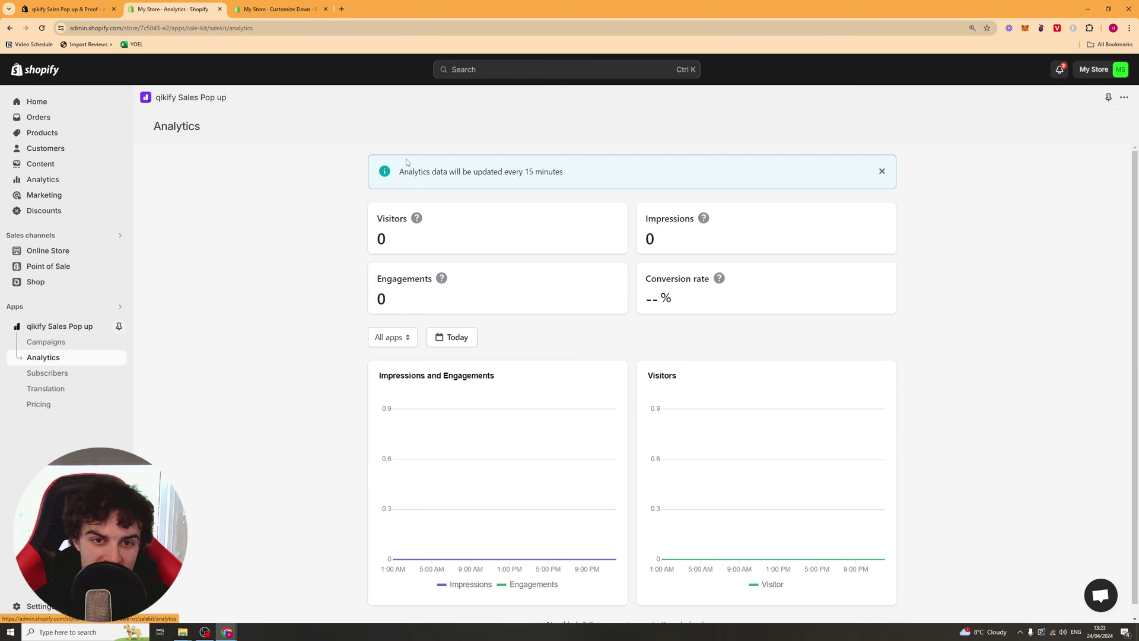
left_click_drag(433, 169, 567, 171)
left_click(575, 169)
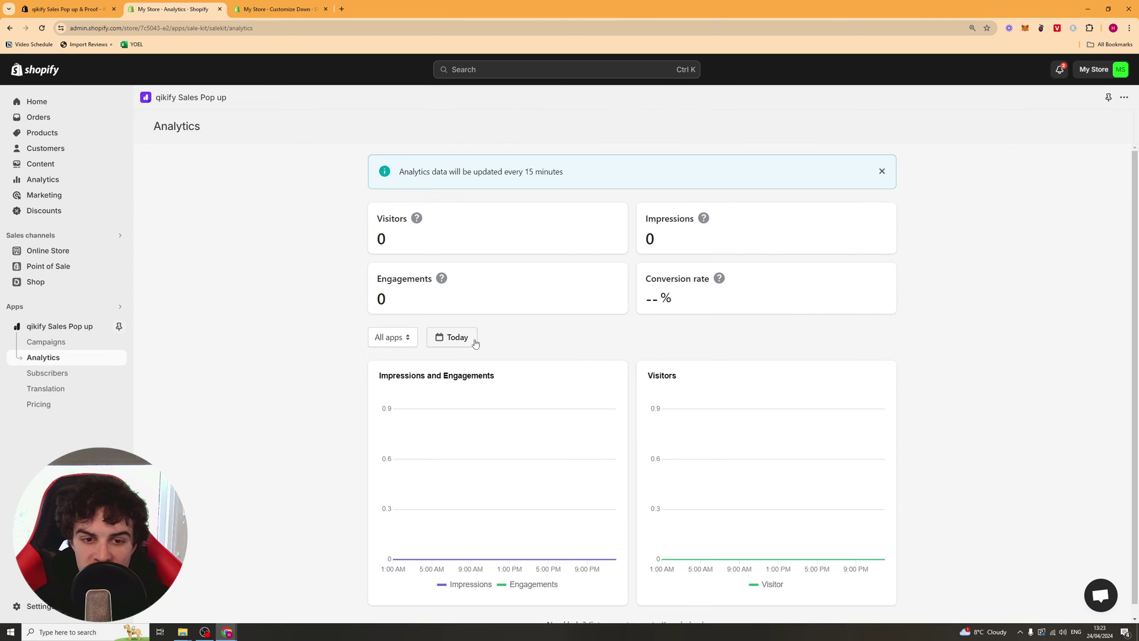
mouse_move(719, 279)
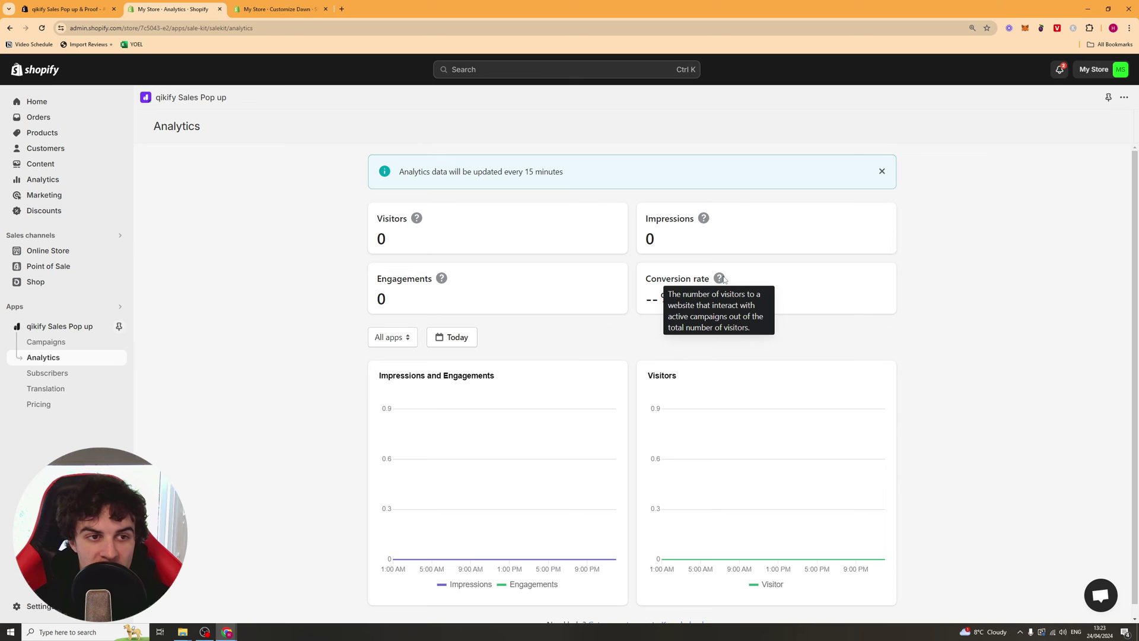
- Try filtering analytics by app: Sales Pop, Visitor Count, then Sold Count
scroll(524, 362, "down", 1)
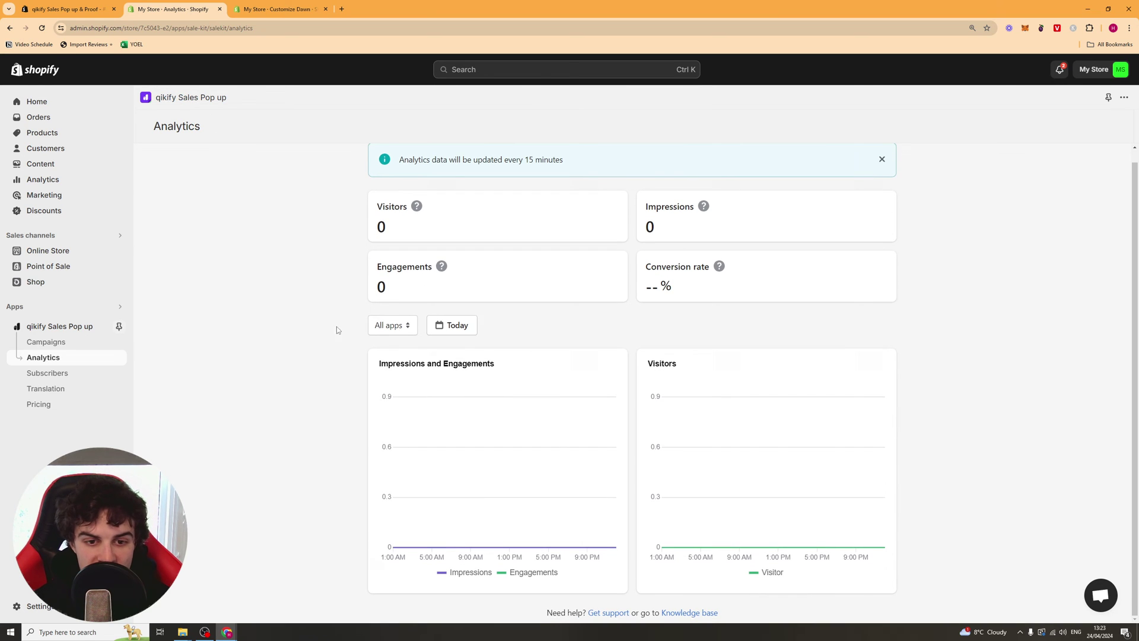
left_click(391, 326)
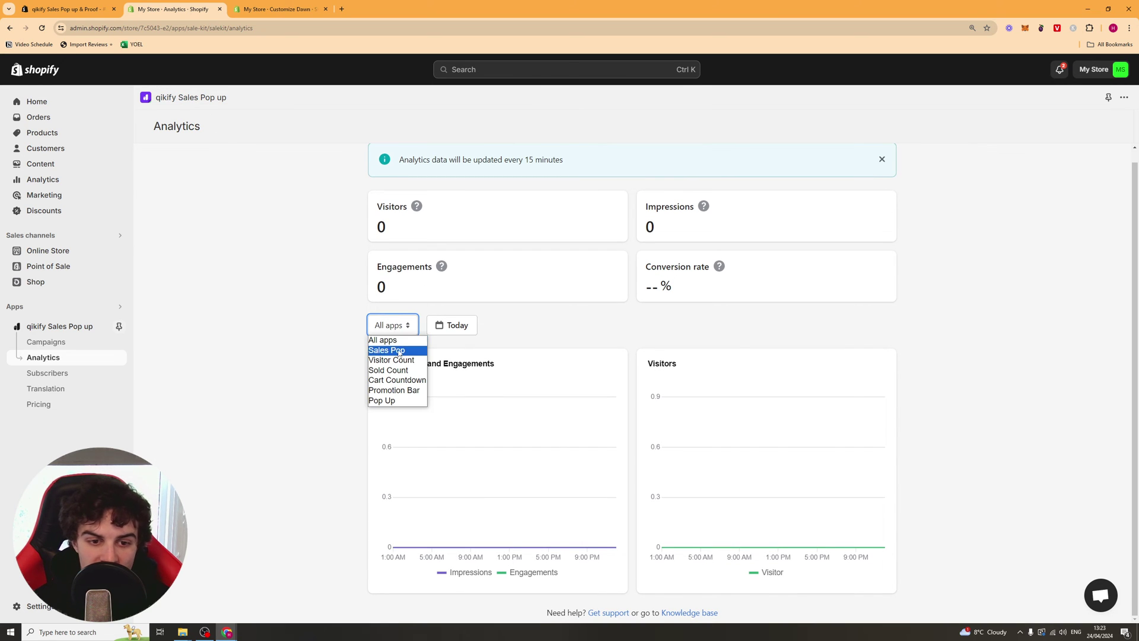
left_click(397, 352)
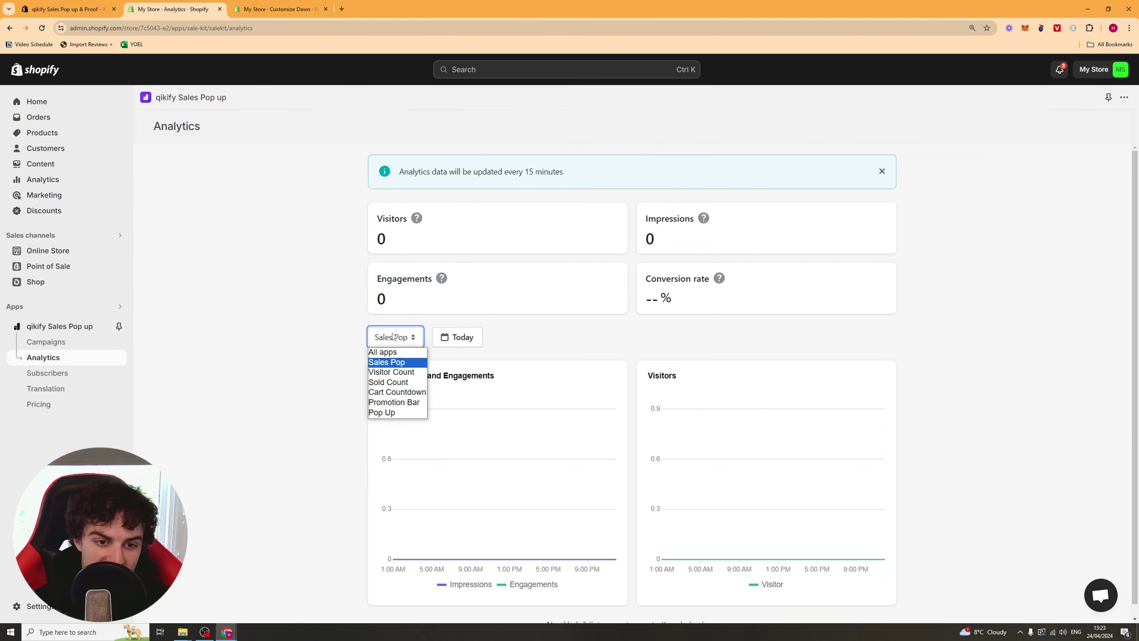
left_click(396, 371)
left_click(396, 338)
left_click(397, 382)
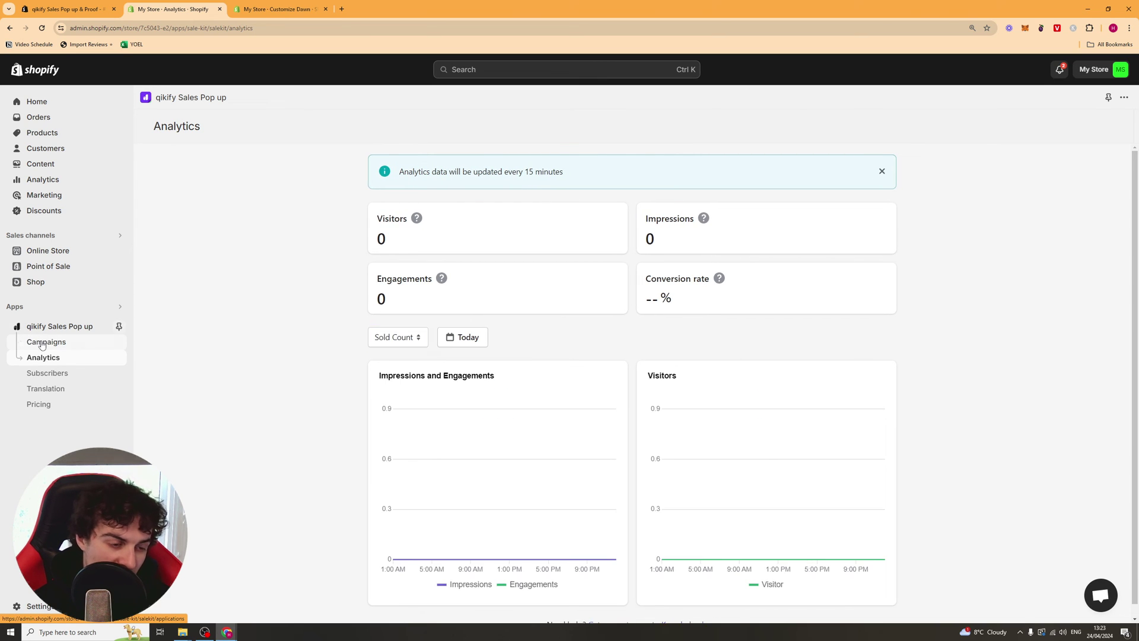
- Reopen Analytics and check the date range presets, keeping Today and cancelling
left_click(42, 344)
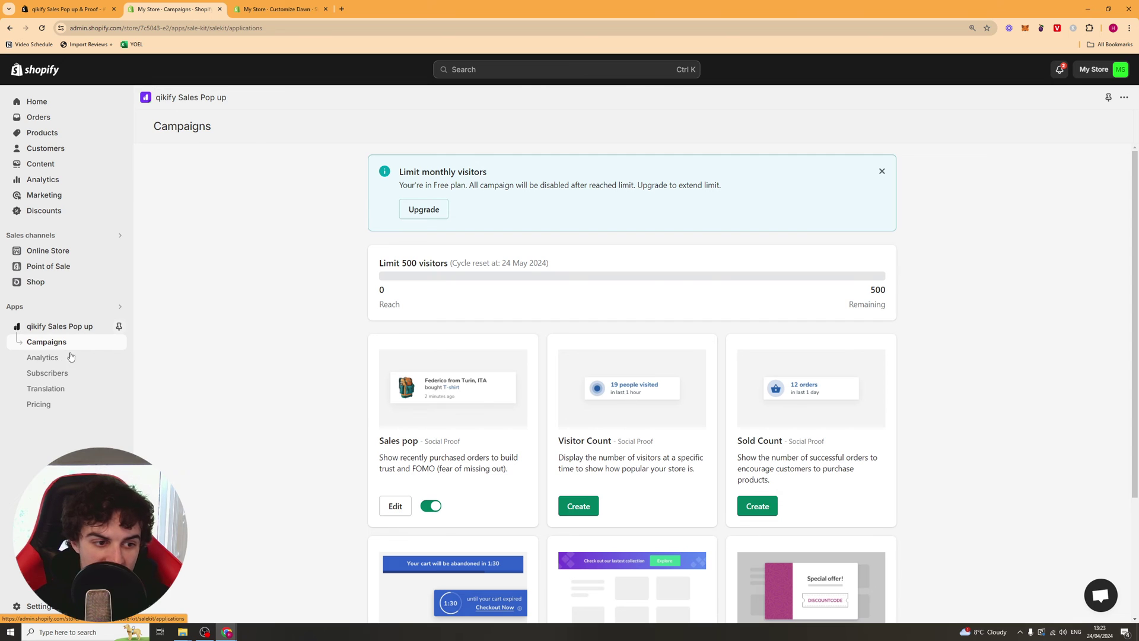
left_click(70, 357)
left_click(456, 337)
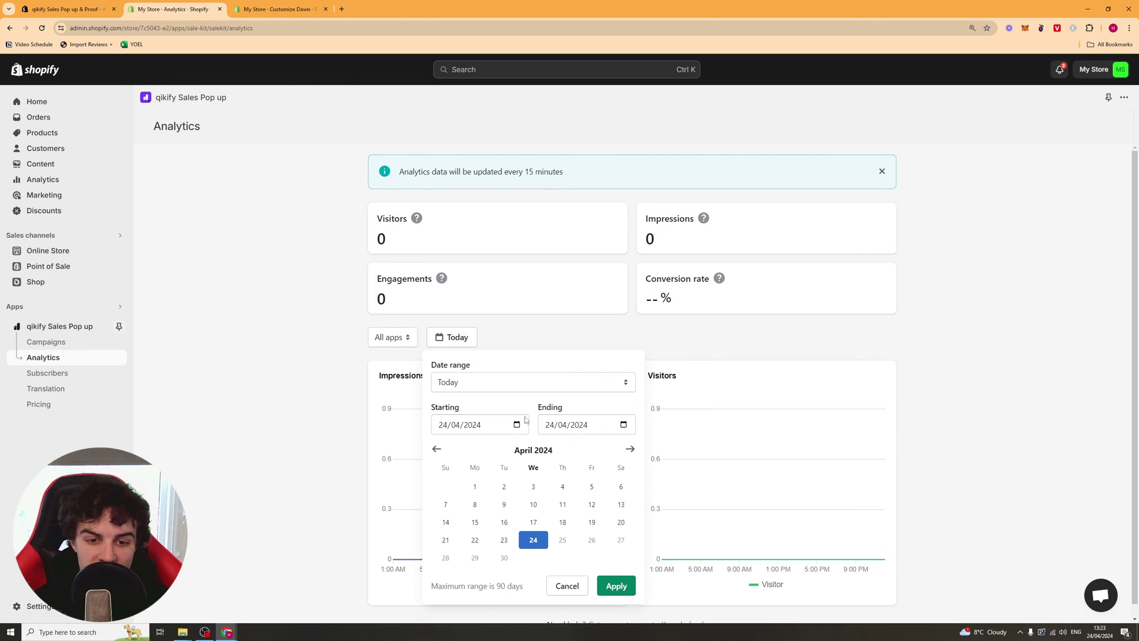
left_click(497, 383)
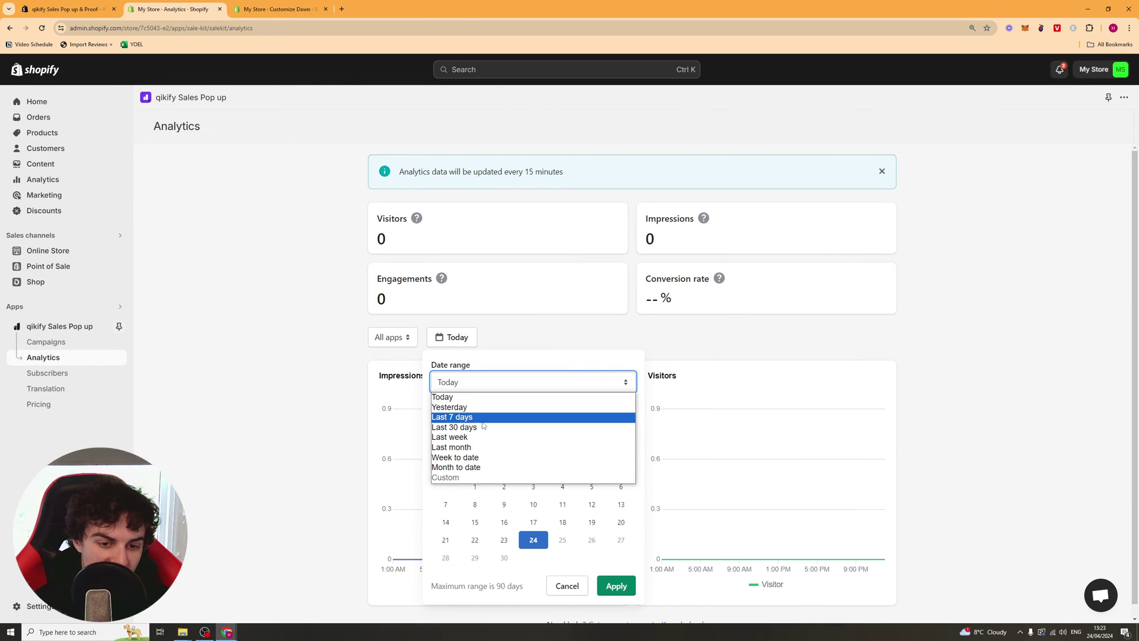
left_click(522, 382)
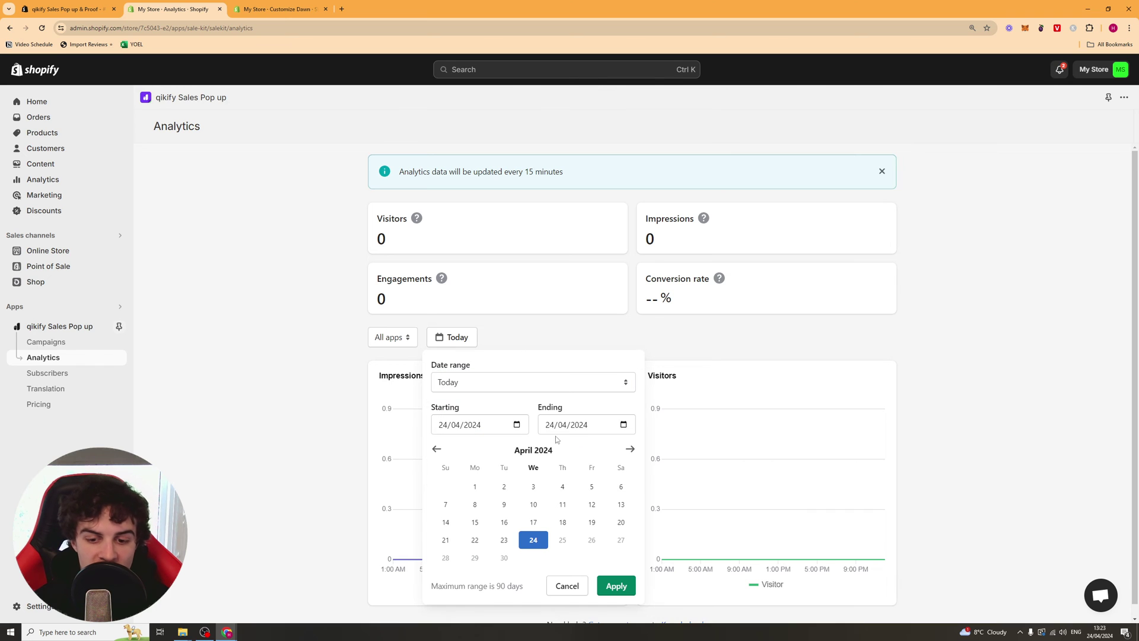
left_click(580, 591)
scroll(607, 386, "down", 1)
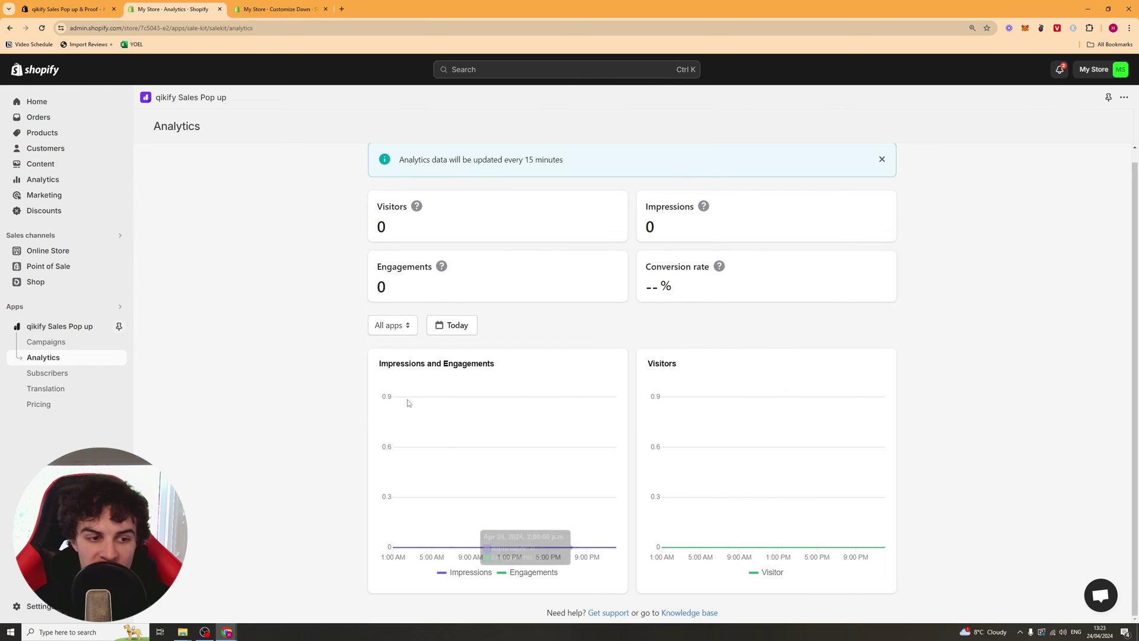
- Look over the app's Subscribers list page
left_click(72, 378)
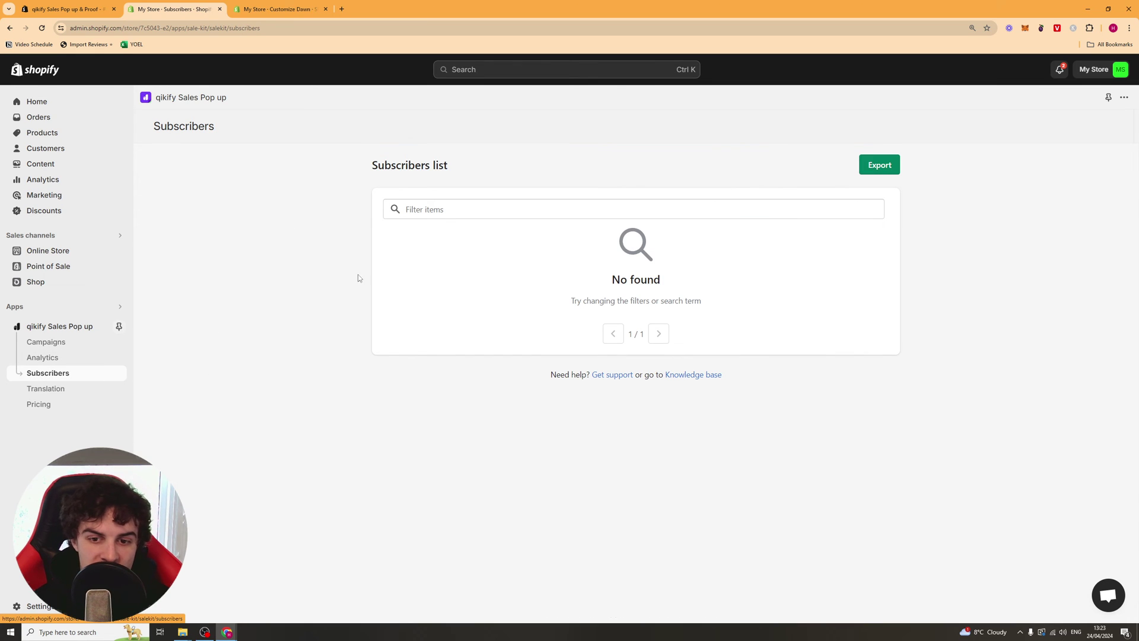
triple_click(354, 164)
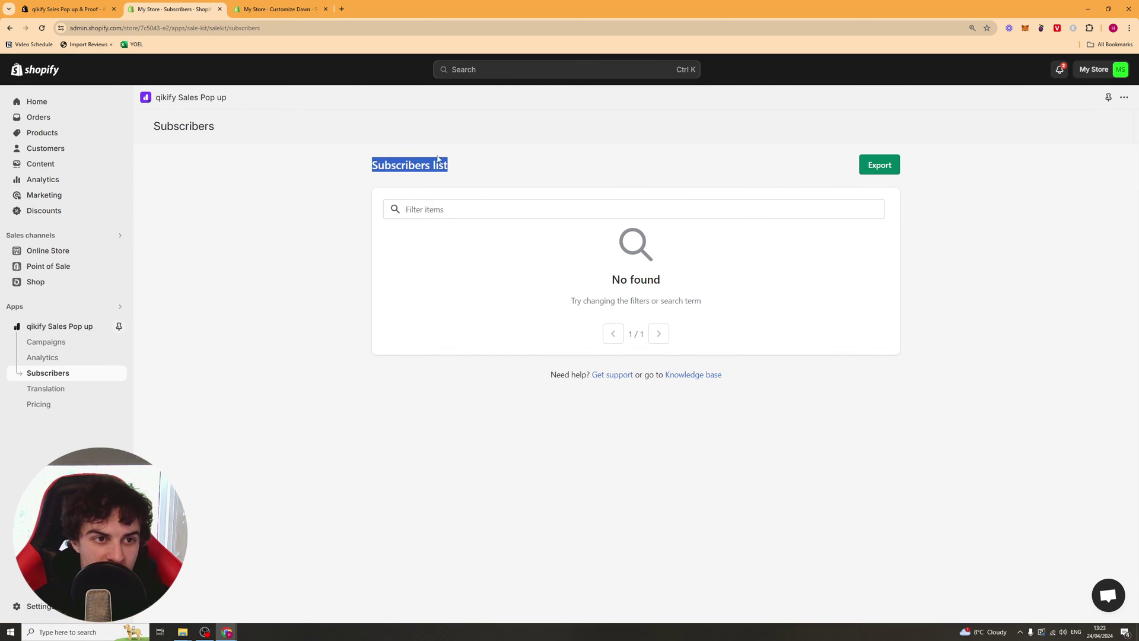
left_click(198, 101)
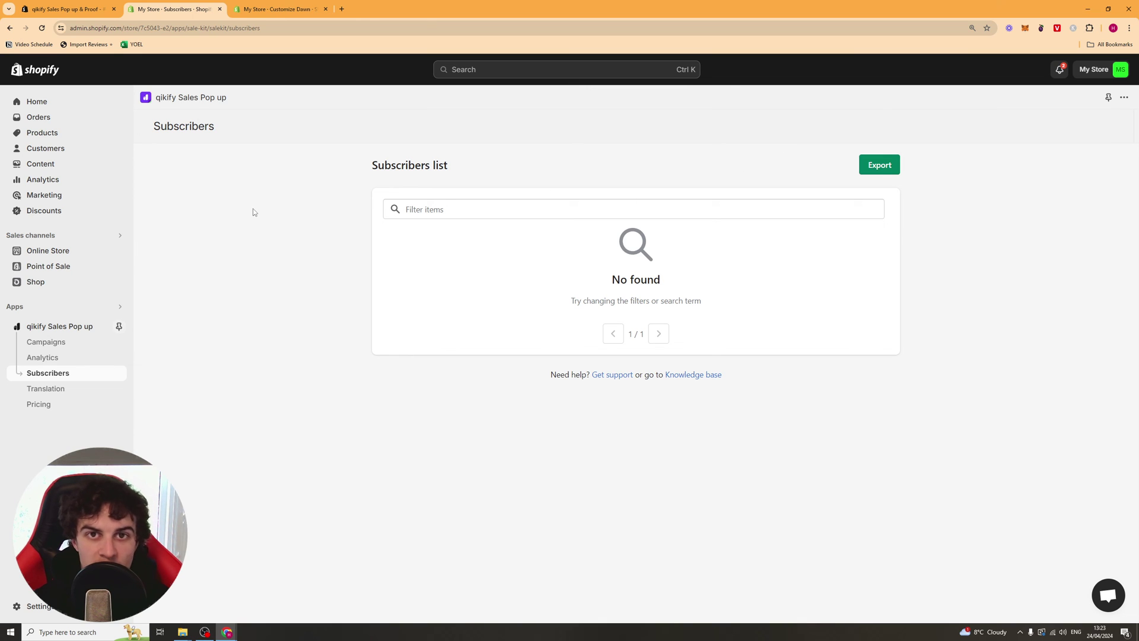
- Check the Translation page's add-language option, then bring up the Pricing page
left_click(94, 389)
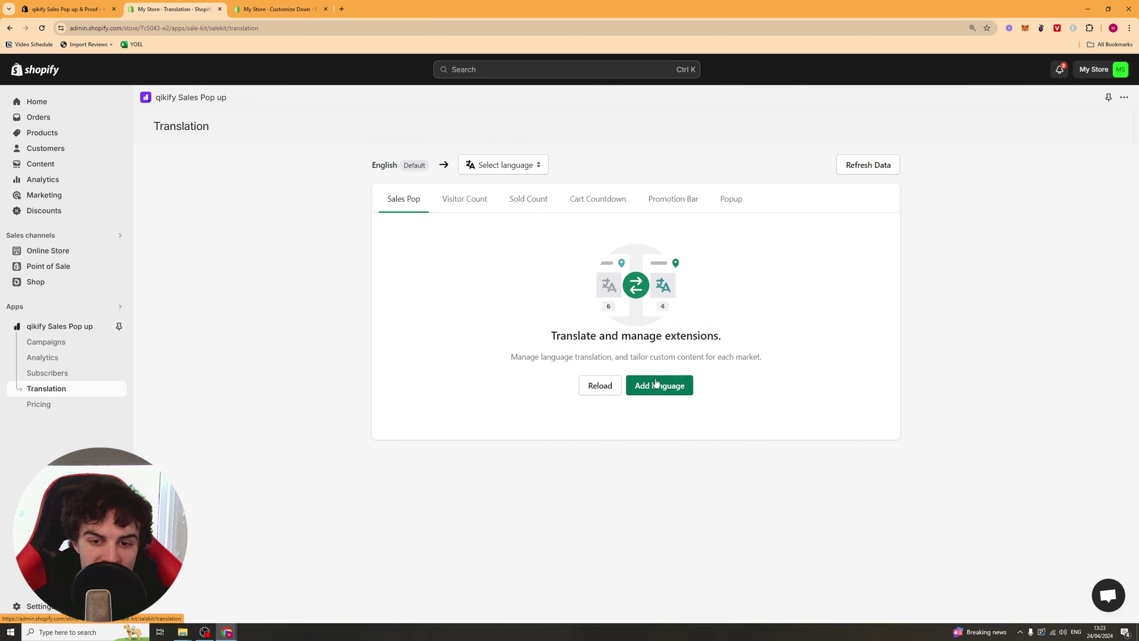
left_click(662, 389)
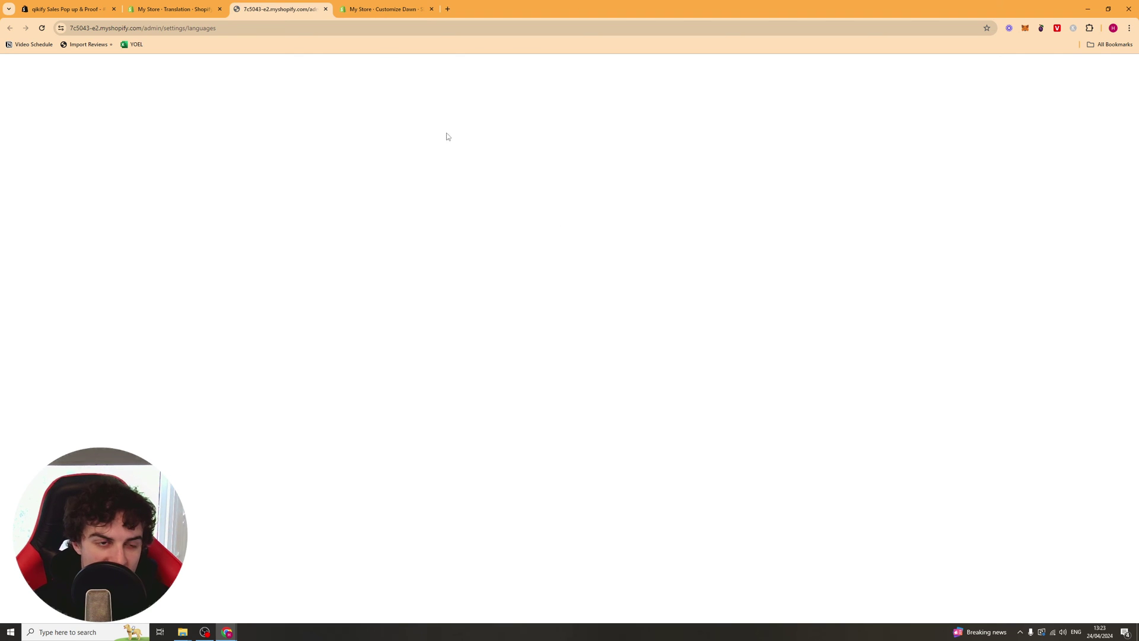
key("ctrl+shift+Tab")
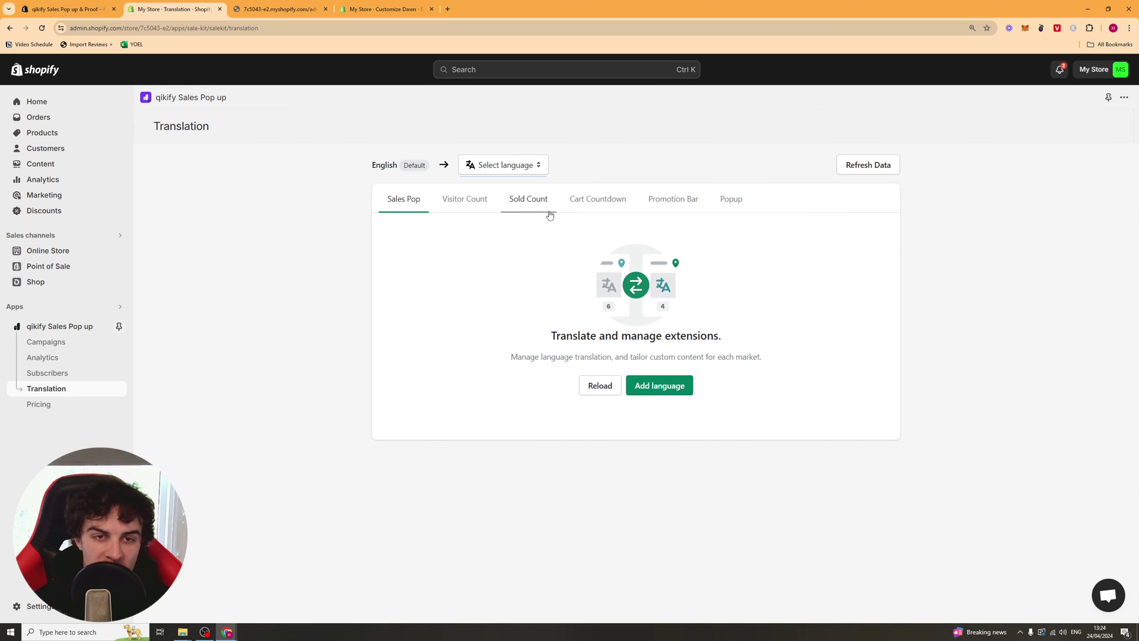
left_click(39, 404)
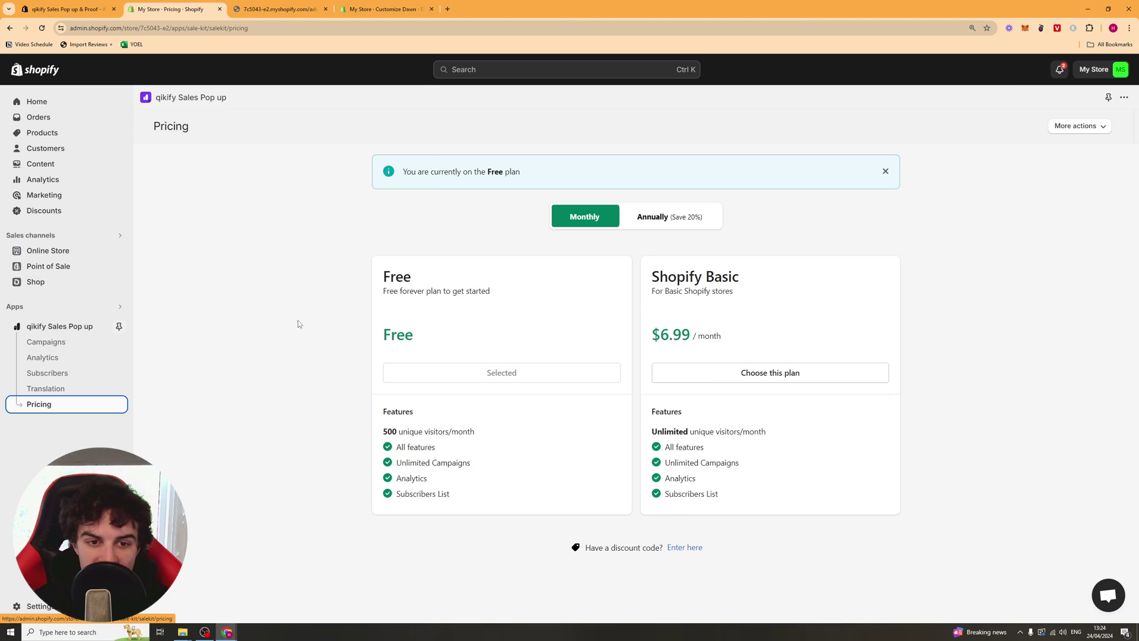
- Highlight the Free plan's name, price, 500 visitors/month limit, features and Subscribers List
left_click_drag(386, 281, 506, 303)
left_click_drag(372, 364, 479, 348)
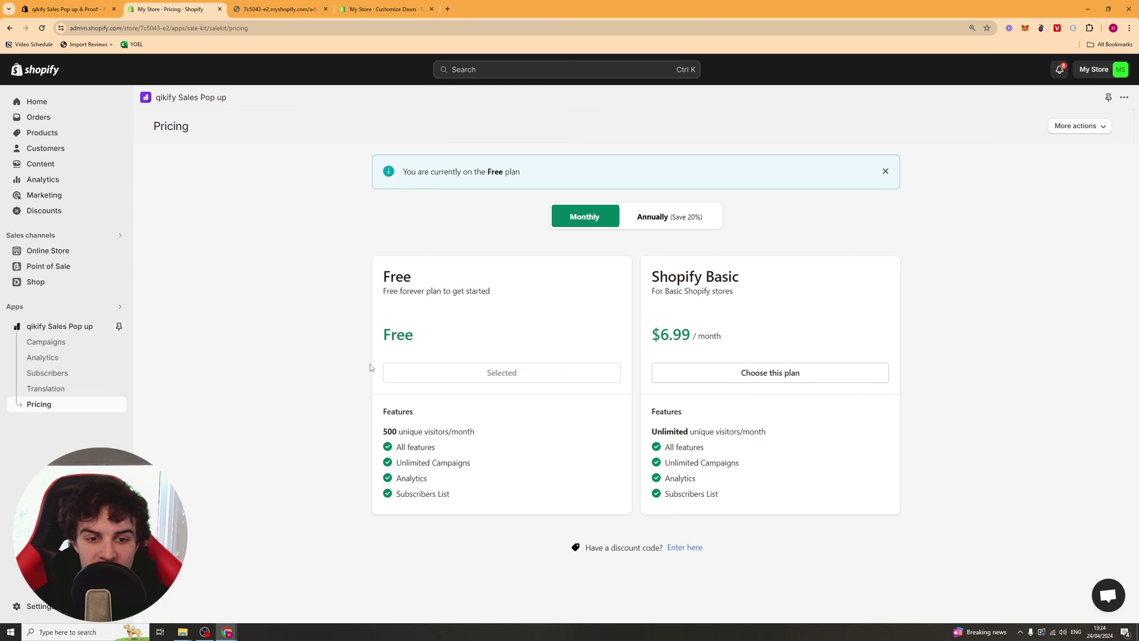
left_click(515, 456)
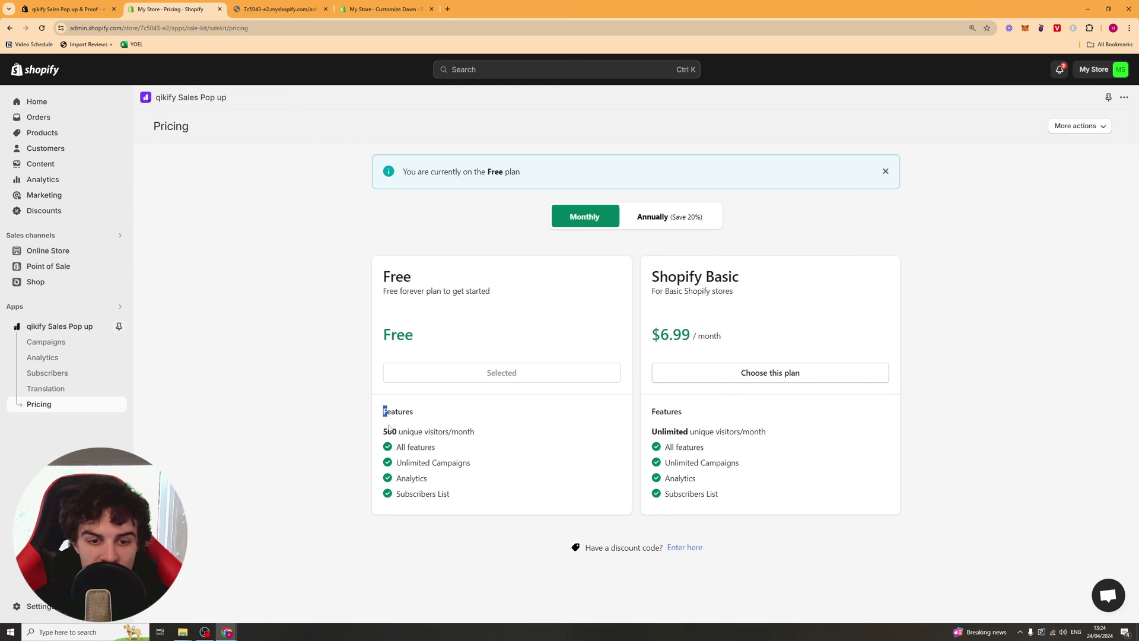
left_click_drag(389, 427, 515, 436)
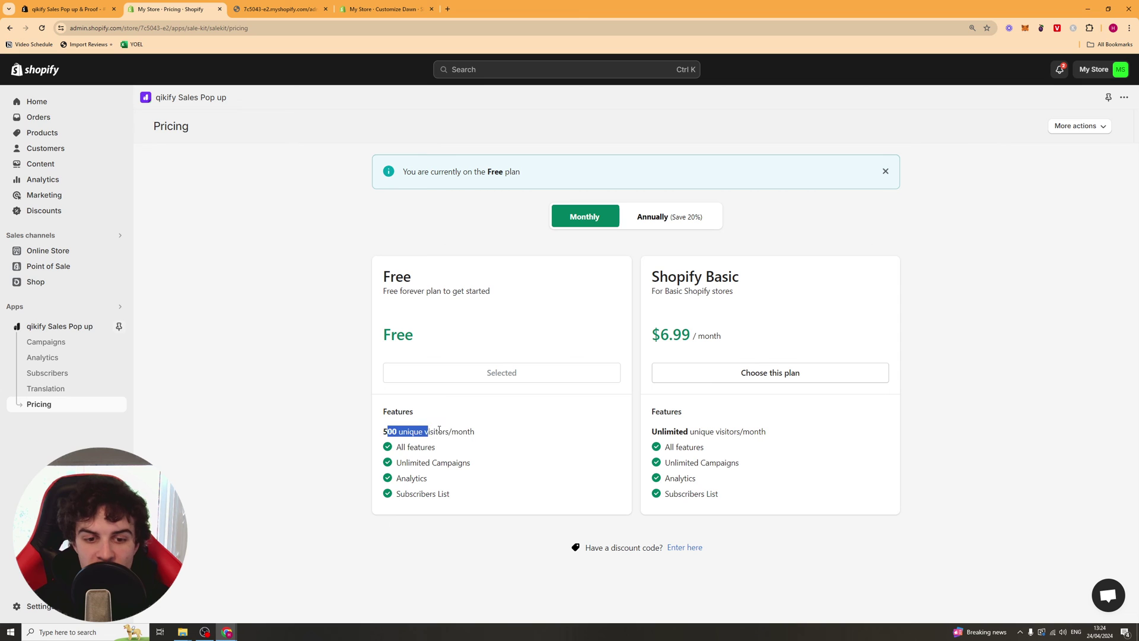
left_click(504, 432)
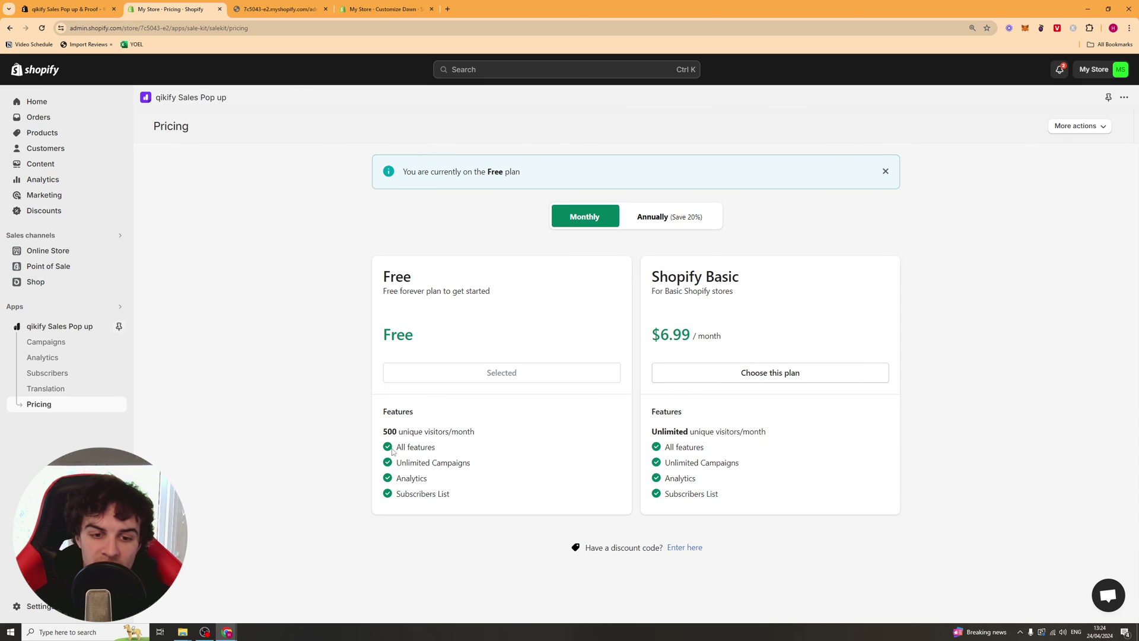
mouse_move(392, 452)
left_mouse_down()
mouse_move(473, 456)
mouse_move(469, 464)
left_mouse_up()
left_click(431, 474)
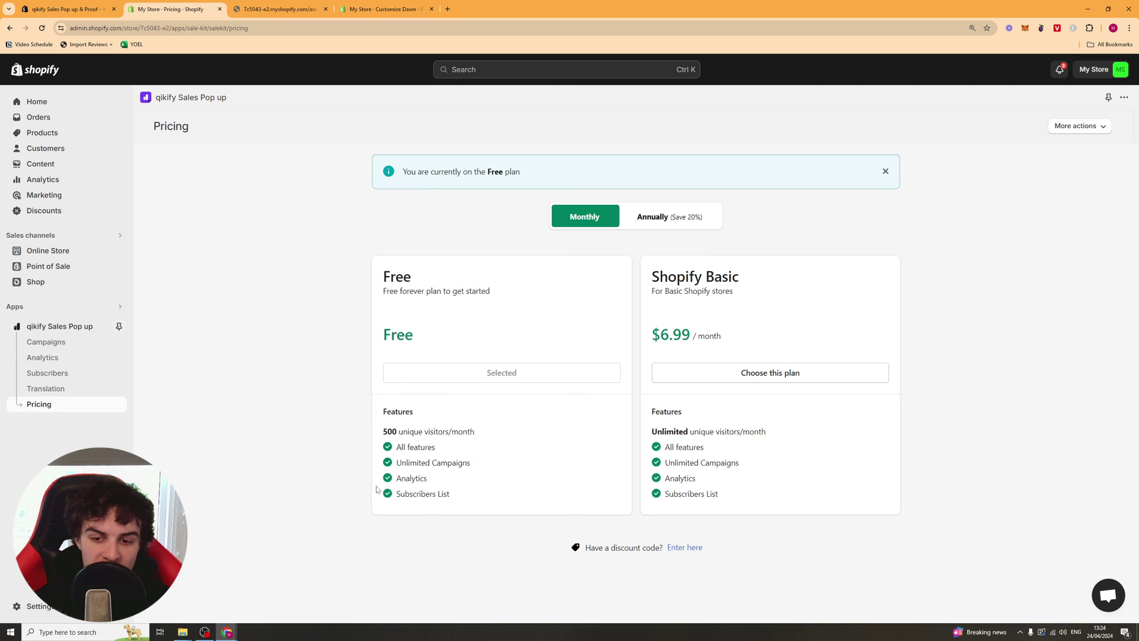
left_click_drag(397, 501, 491, 497)
left_click(491, 498)
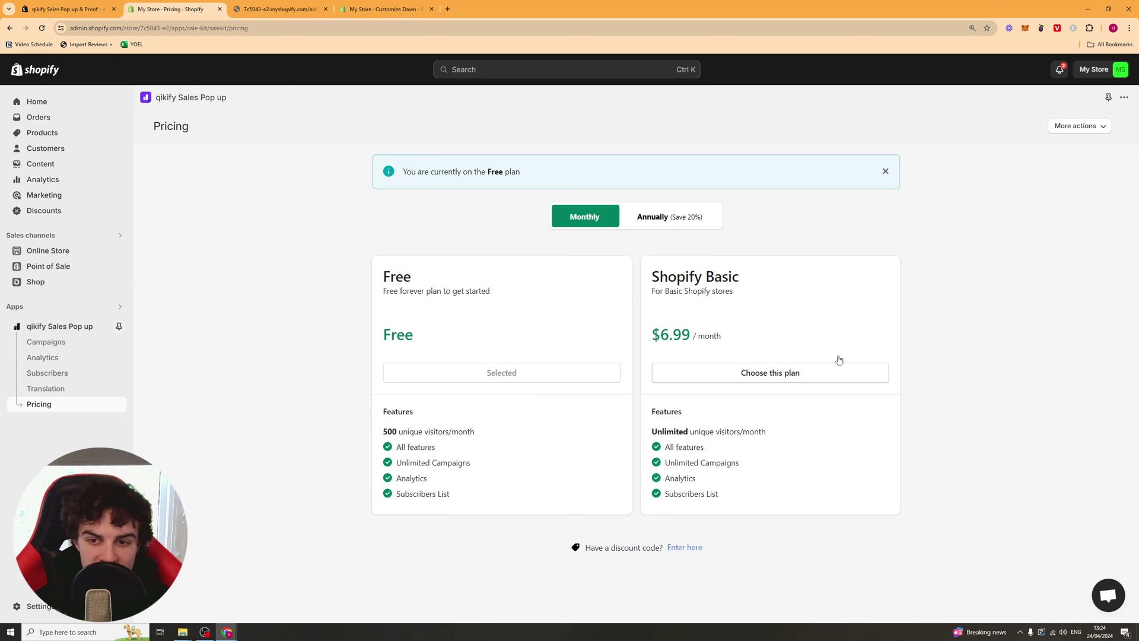
- Highlight Shopify Basic's $6.99/month price and unlimited visitors against Free's 500 limit
triple_click(654, 274)
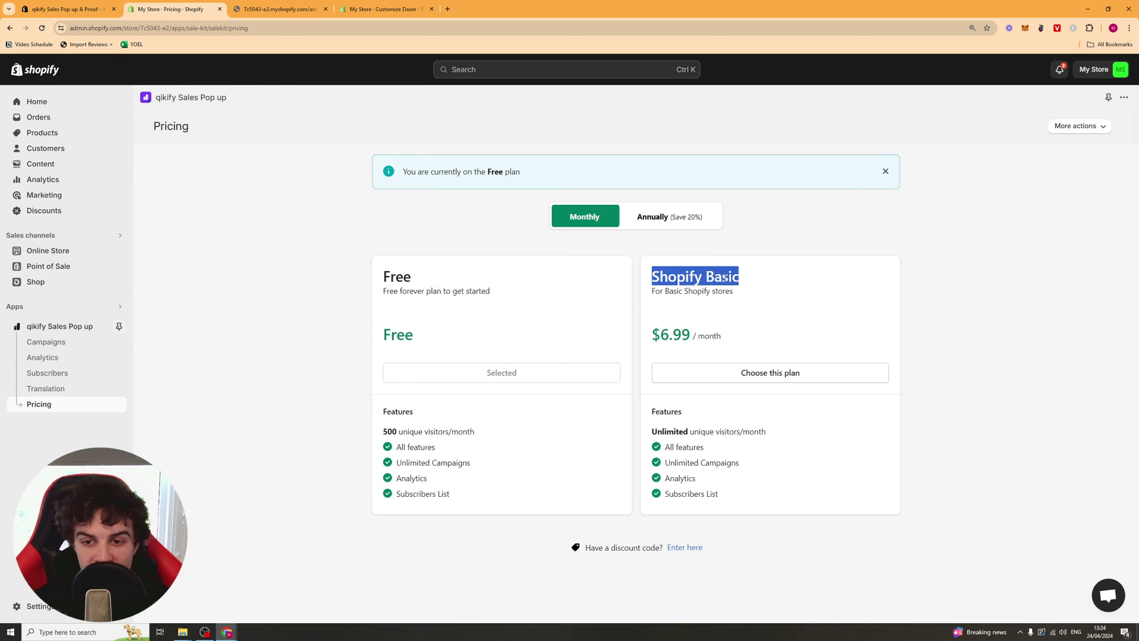
left_click(660, 323)
left_click_drag(652, 334, 724, 337)
left_click(698, 346)
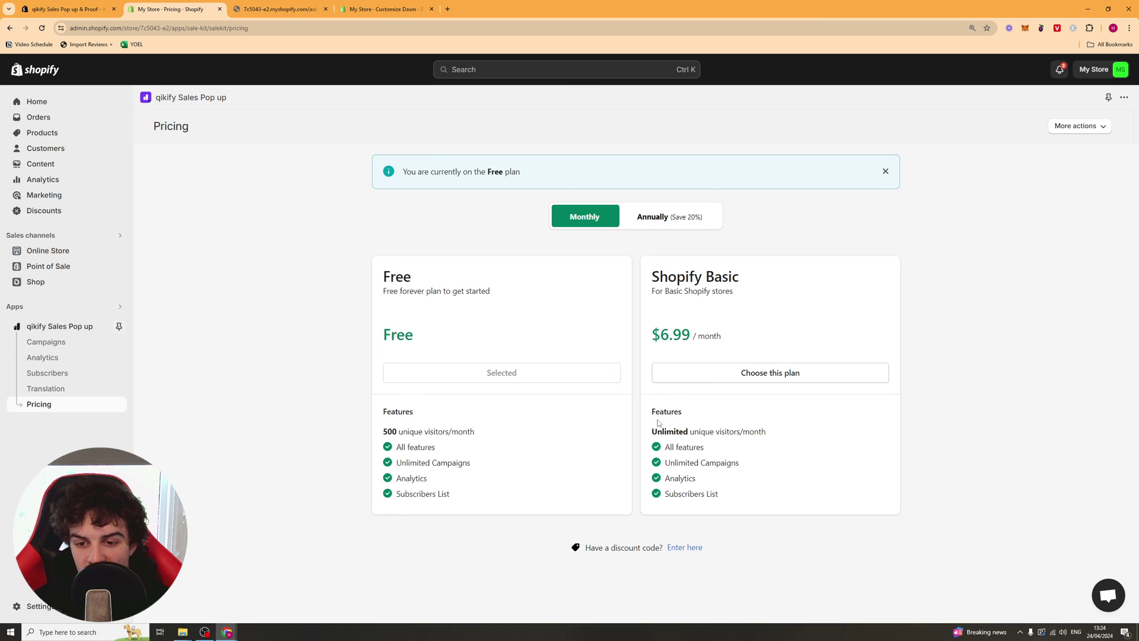
left_click_drag(652, 432, 781, 432)
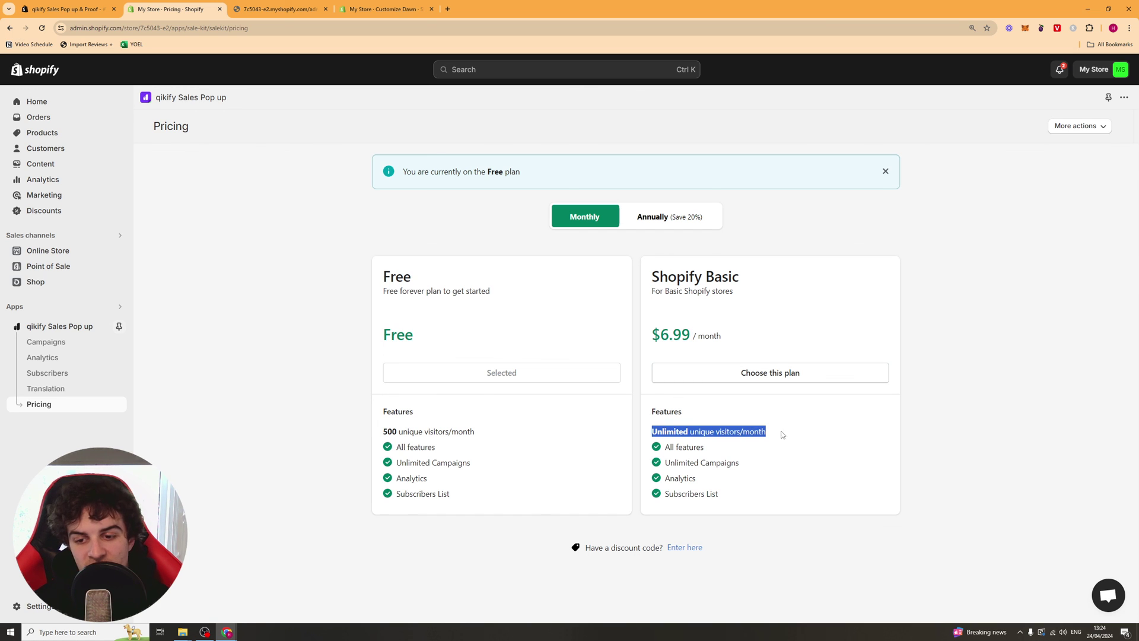
left_click(681, 439)
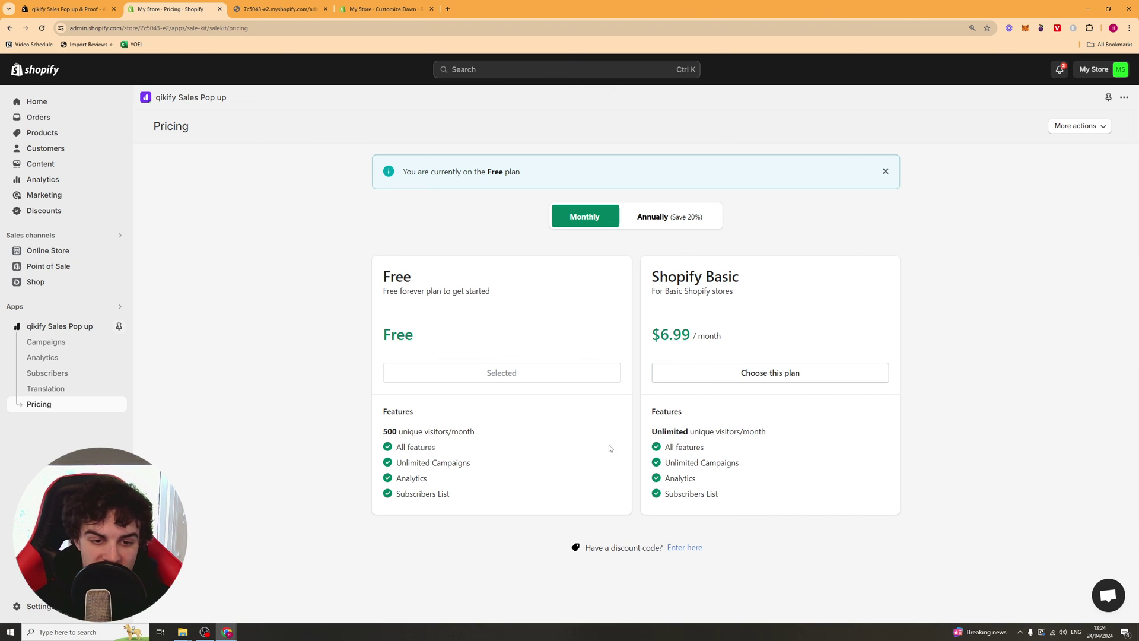
left_click_drag(384, 435, 475, 432)
left_click(472, 428)
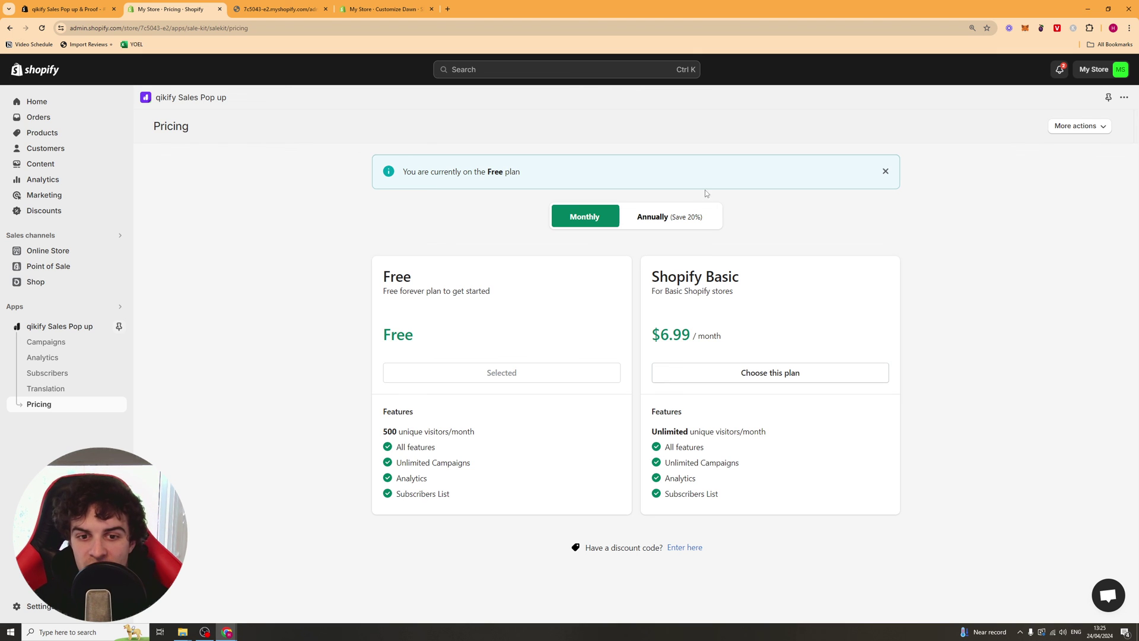
- Go back to the dashboard and open the live store in a new tab
key("alt+Left")
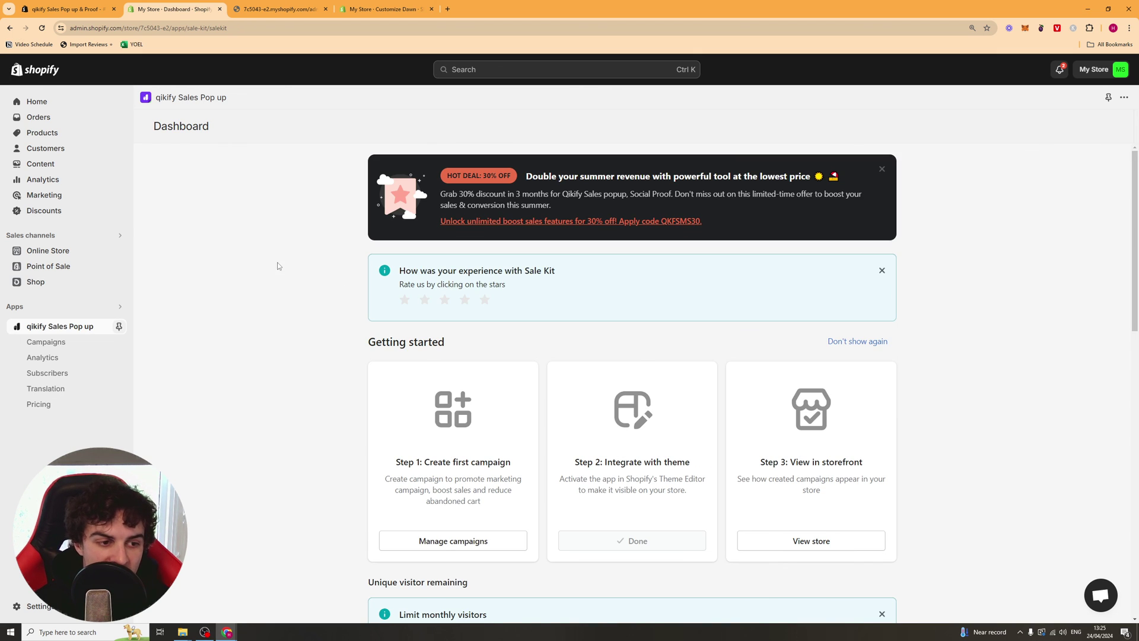
scroll(392, 385, "down", 3)
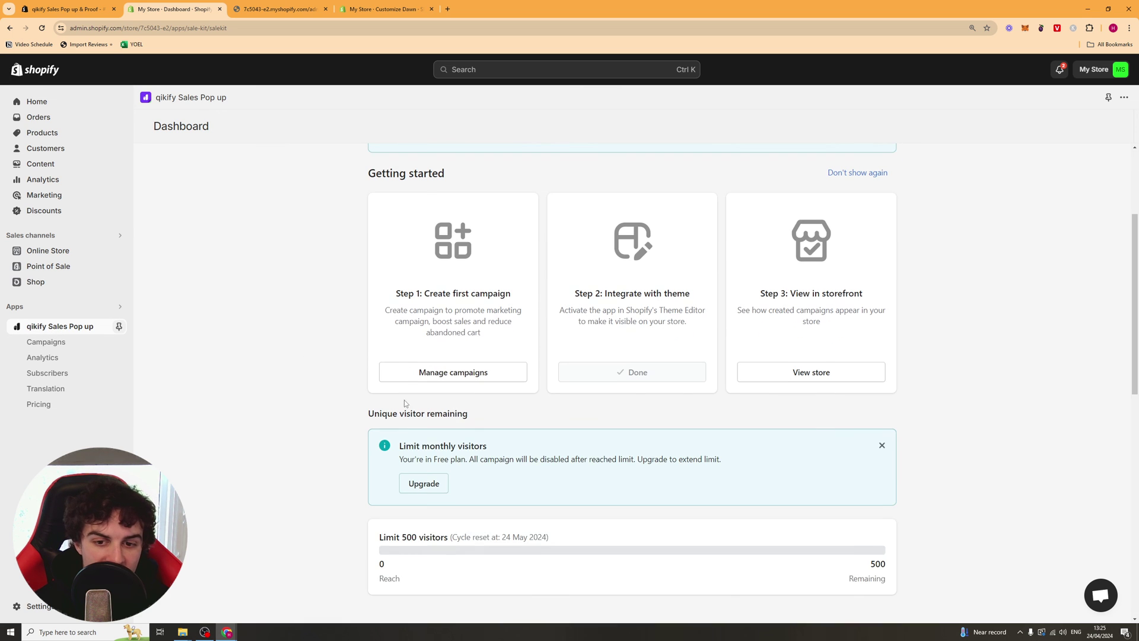
left_click(823, 372)
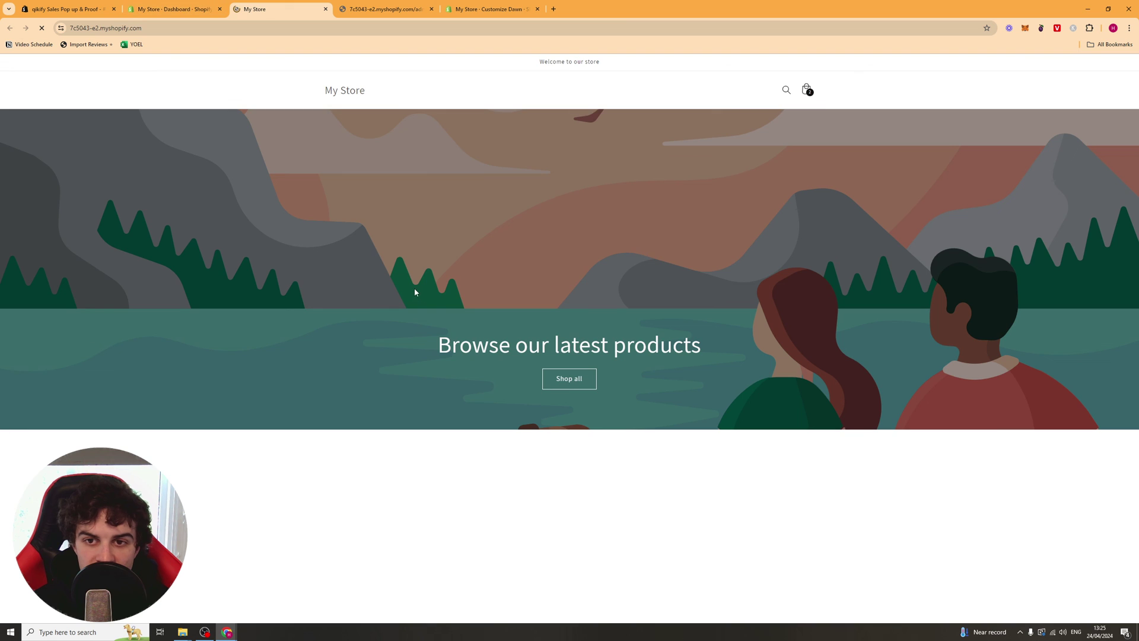
scroll(414, 412, "down", 2)
scroll(617, 249, "down", 4)
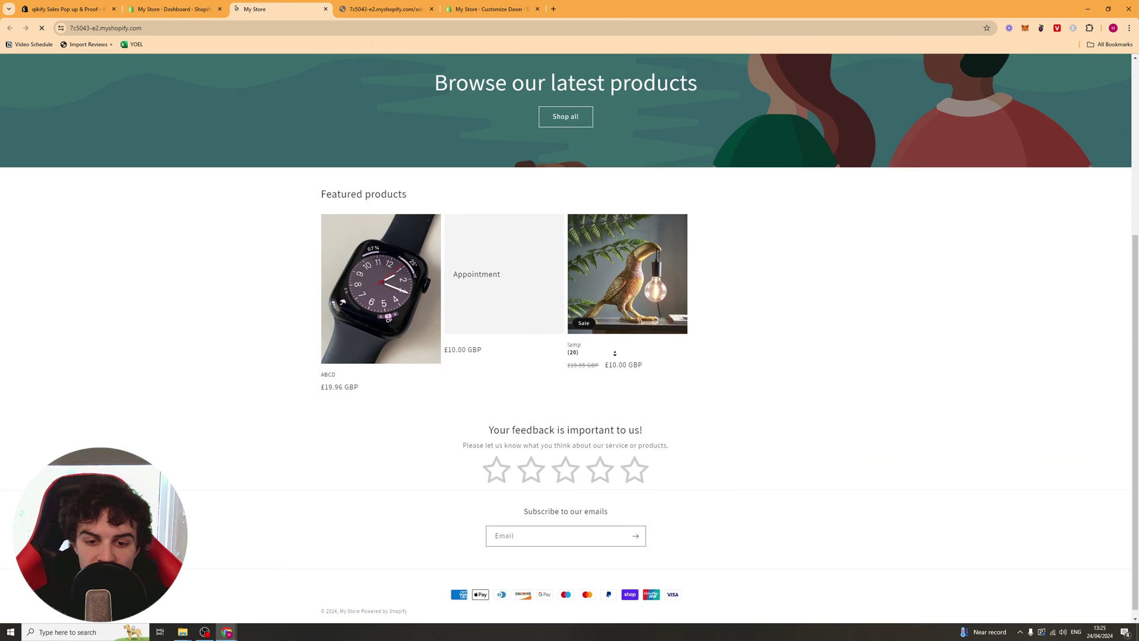
- View the lamp product page and close its 10% off signup popup
left_click(619, 274)
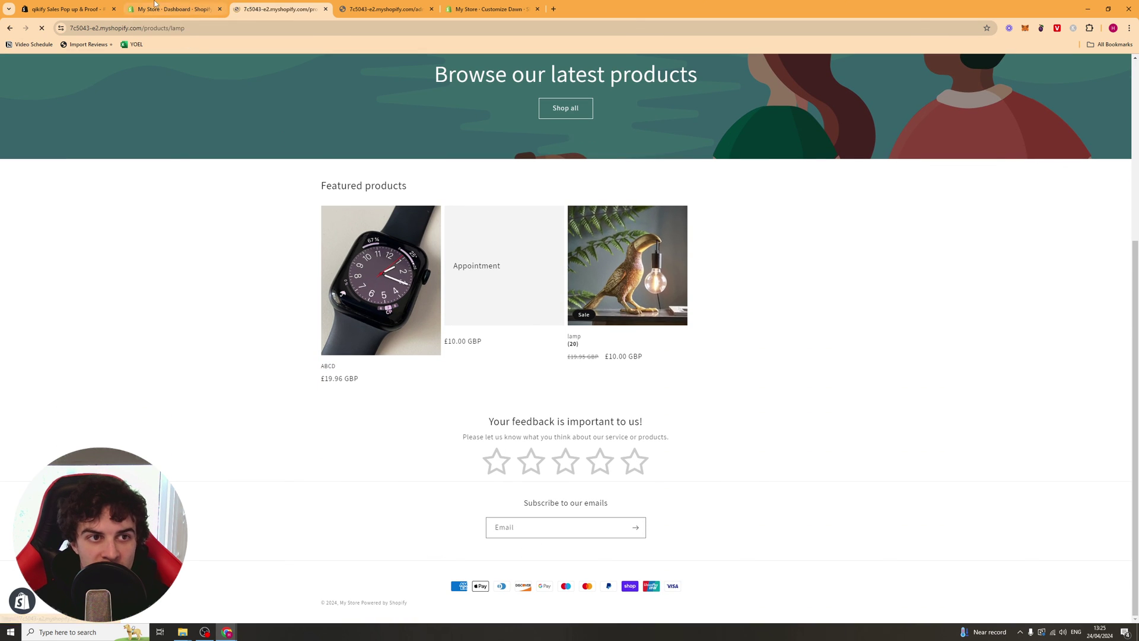
scroll(414, 274, "down", 5)
scroll(517, 267, "down", 5)
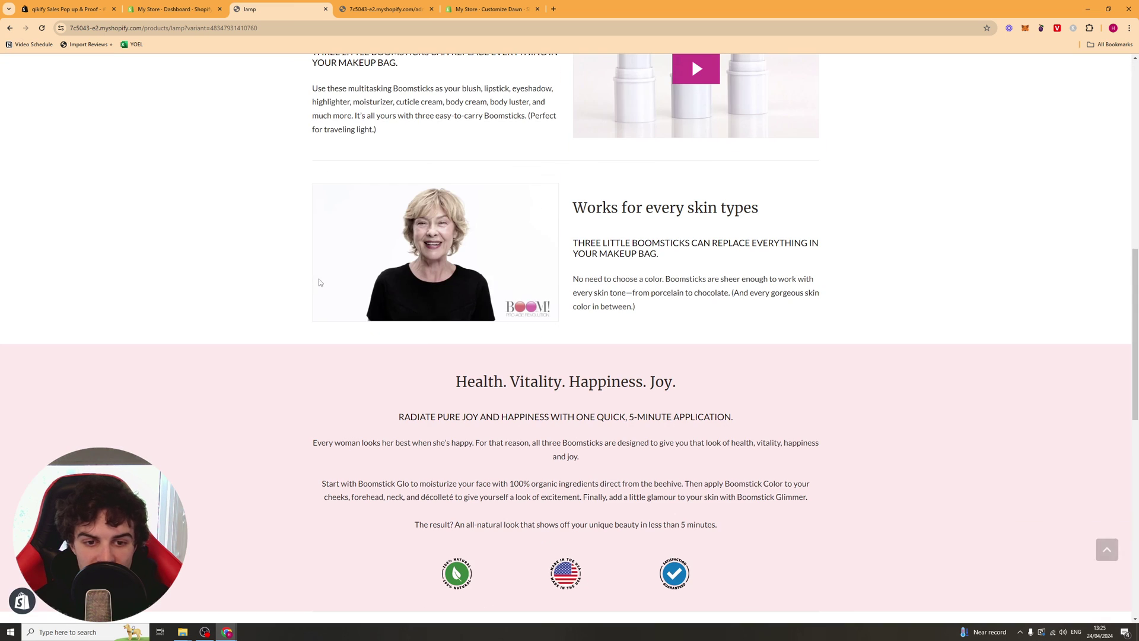
scroll(266, 200, "up", 10)
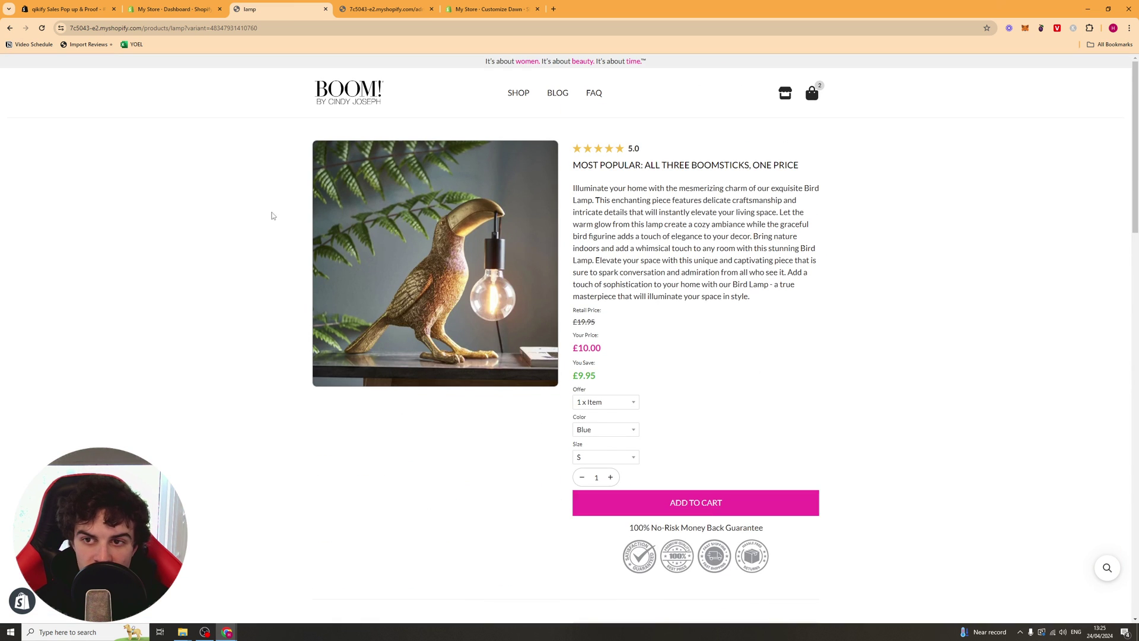
left_click(172, 9)
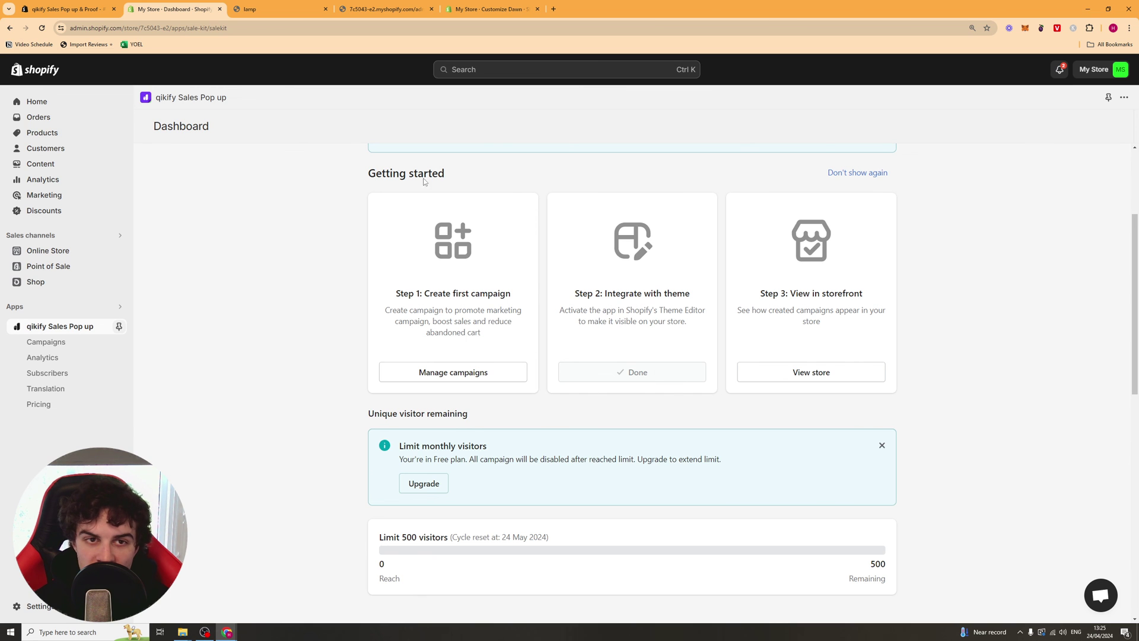
left_click(246, 7)
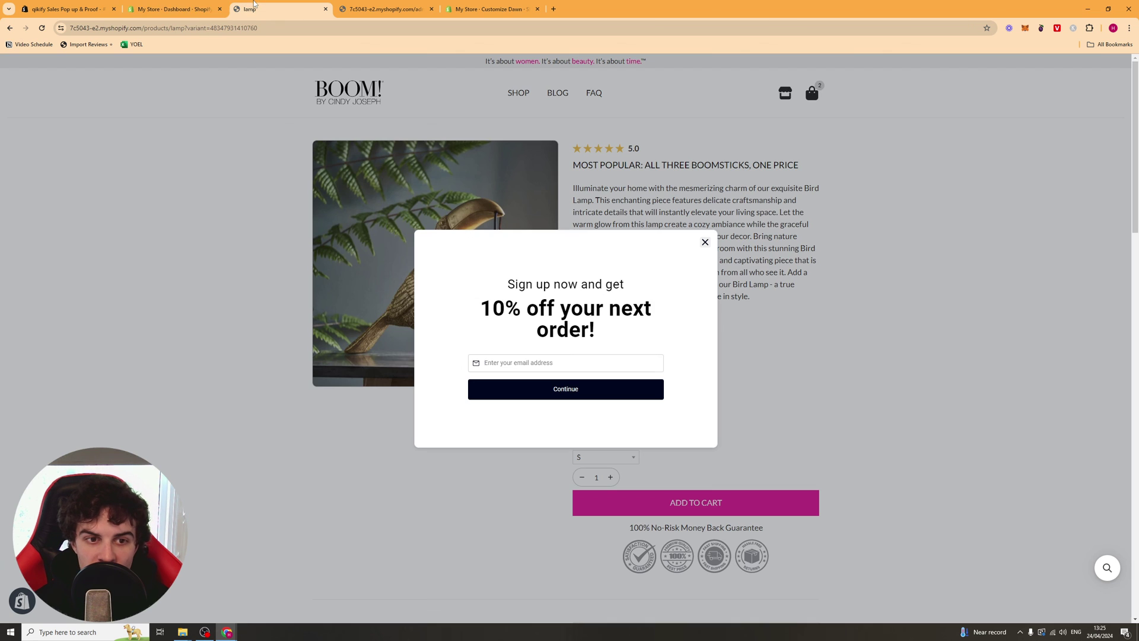
left_click(704, 243)
- Return to the admin dashboard and scroll down to the Campaign list
left_click(172, 9)
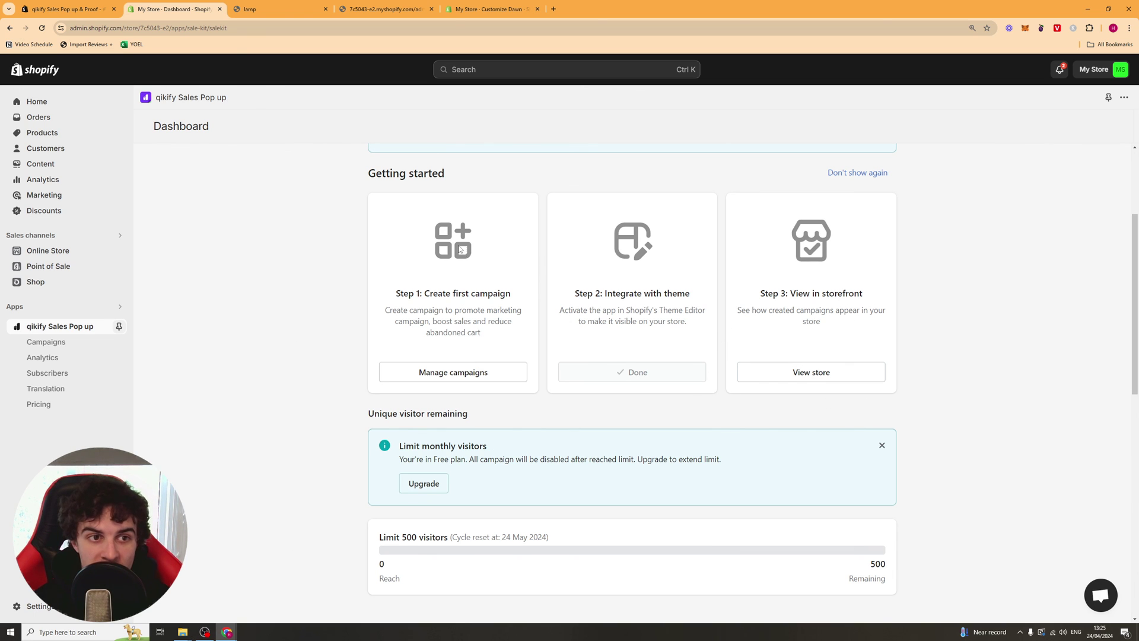
scroll(460, 249, "down", 3)
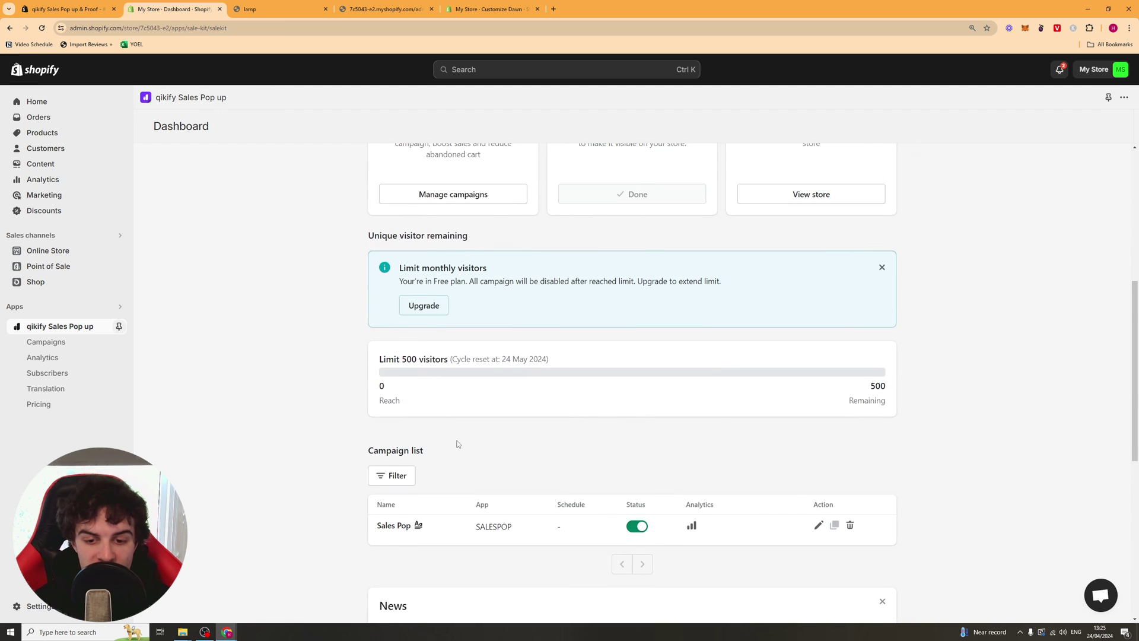
scroll(456, 444, "down", 2)
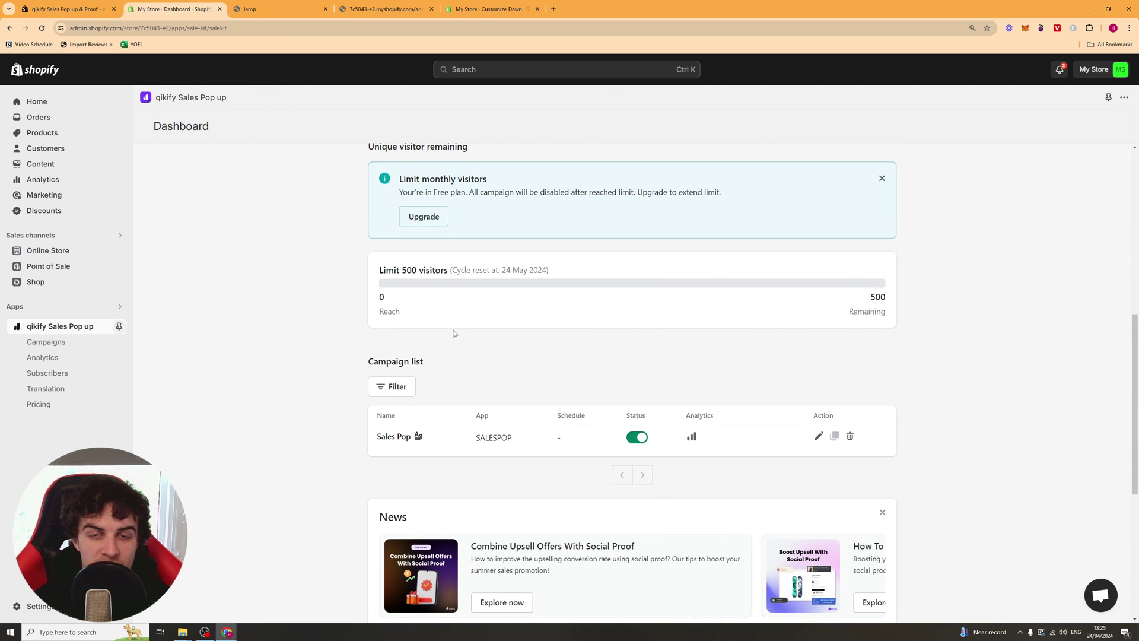